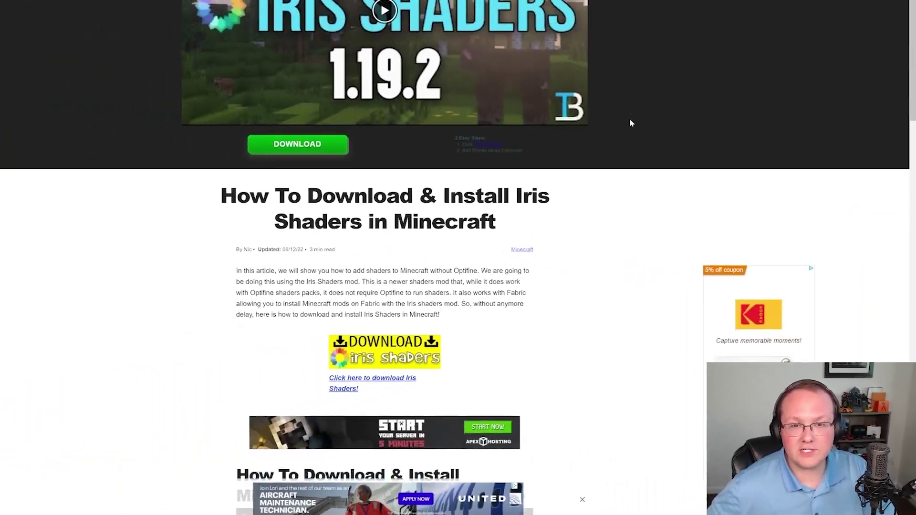
- Download the Iris universal JAR installer from the Iris Shaders download page linked in the installation article
{"action": "scroll", "coordinate": [668, 175], "scroll_direction": "down", "scroll_amount": 3}
{"action": "scroll", "coordinate": [668, 175], "scroll_direction": "up", "scroll_amount": 5}
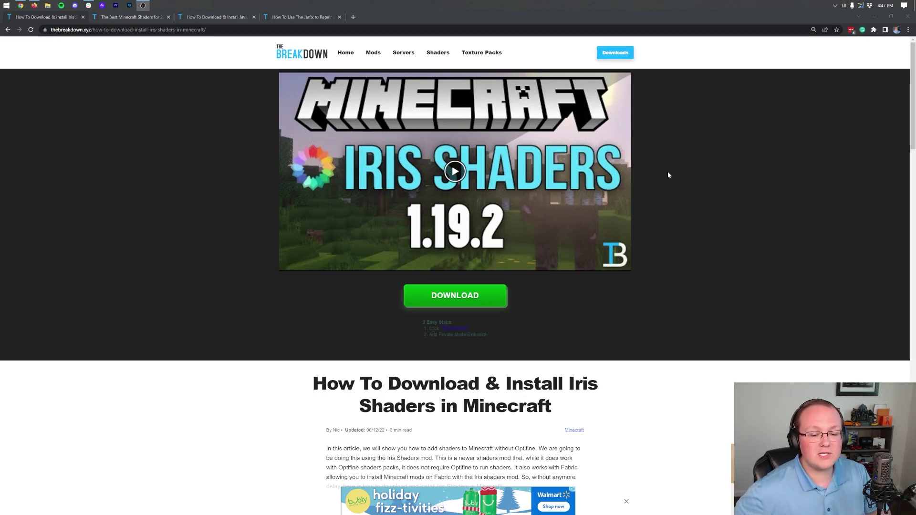
{"action": "scroll", "coordinate": [668, 174], "scroll_direction": "down", "scroll_amount": 5}
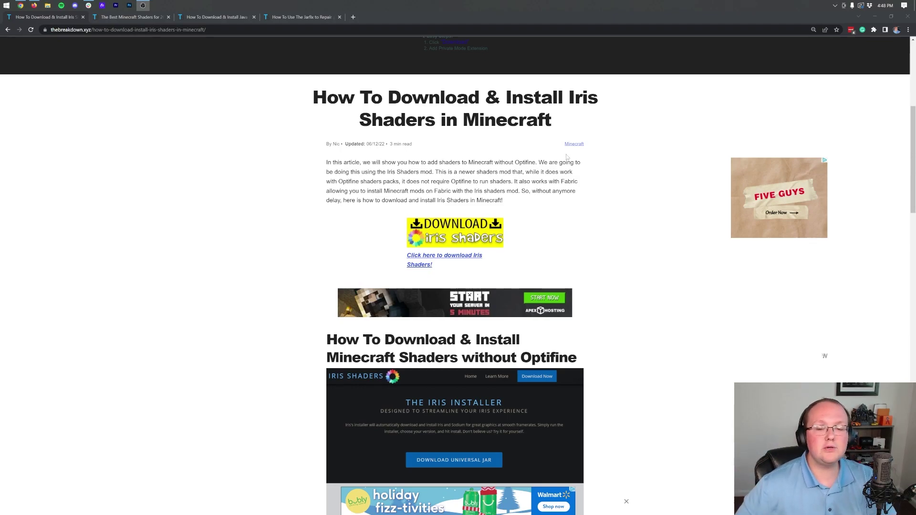
{"action": "scroll", "coordinate": [586, 148], "scroll_direction": "down", "scroll_amount": 5}
{"action": "scroll", "coordinate": [563, 138], "scroll_direction": "up", "scroll_amount": 4}
{"action": "scroll", "coordinate": [528, 121], "scroll_direction": "down", "scroll_amount": 4}
{"action": "scroll", "coordinate": [522, 134], "scroll_direction": "up", "scroll_amount": 3}
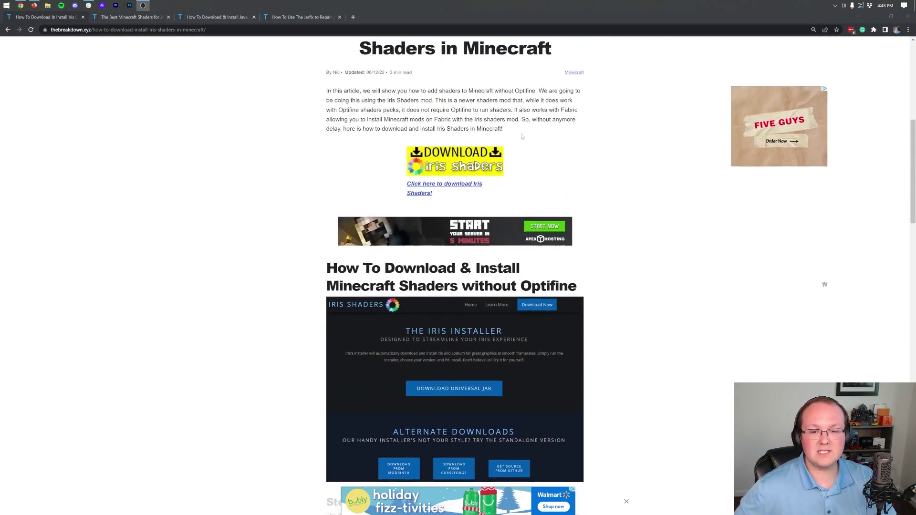
{"action": "left_click", "coordinate": [456, 173]}
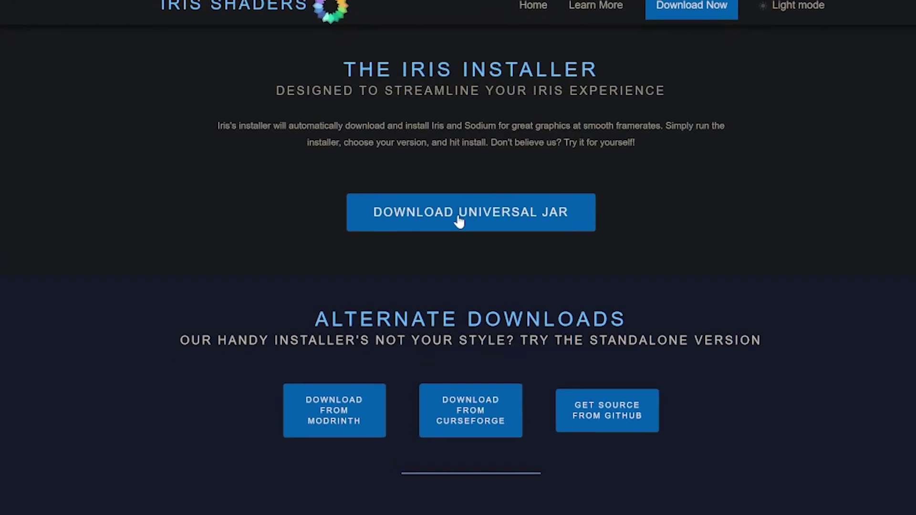
{"action": "left_click", "coordinate": [446, 234]}
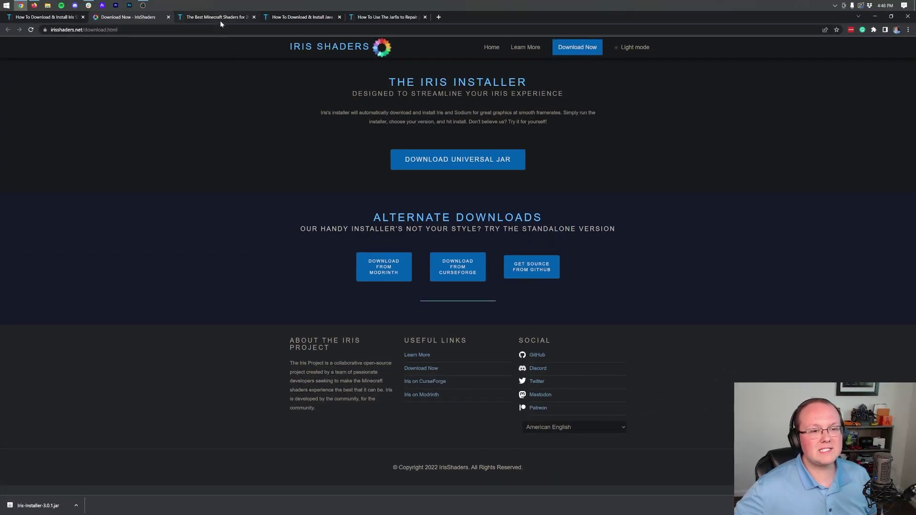
- Open the BSL Shaders download link from the Best Minecraft Shaders for 2023 article in a new tab
{"action": "left_click", "coordinate": [219, 21]}
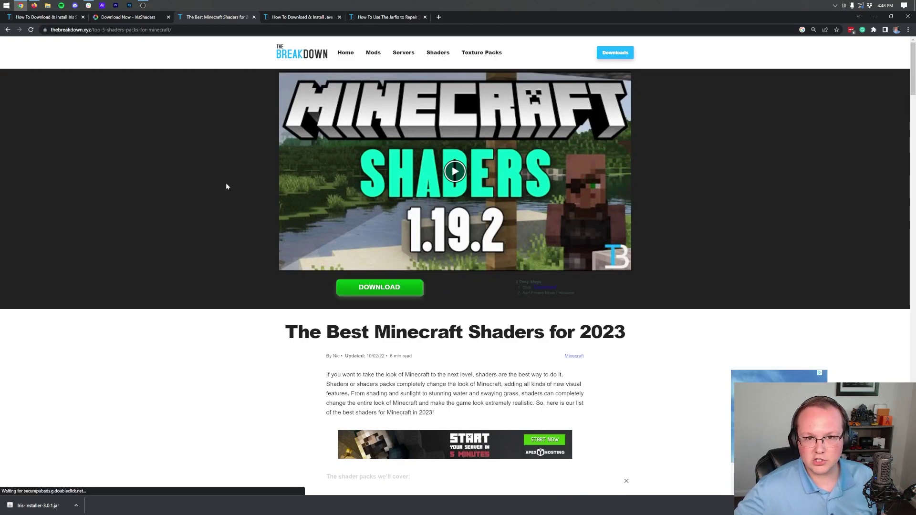
{"action": "scroll", "coordinate": [225, 184], "scroll_direction": "down", "scroll_amount": 1}
{"action": "scroll", "coordinate": [220, 196], "scroll_direction": "down", "scroll_amount": 3}
{"action": "scroll", "coordinate": [219, 202], "scroll_direction": "down", "scroll_amount": 4}
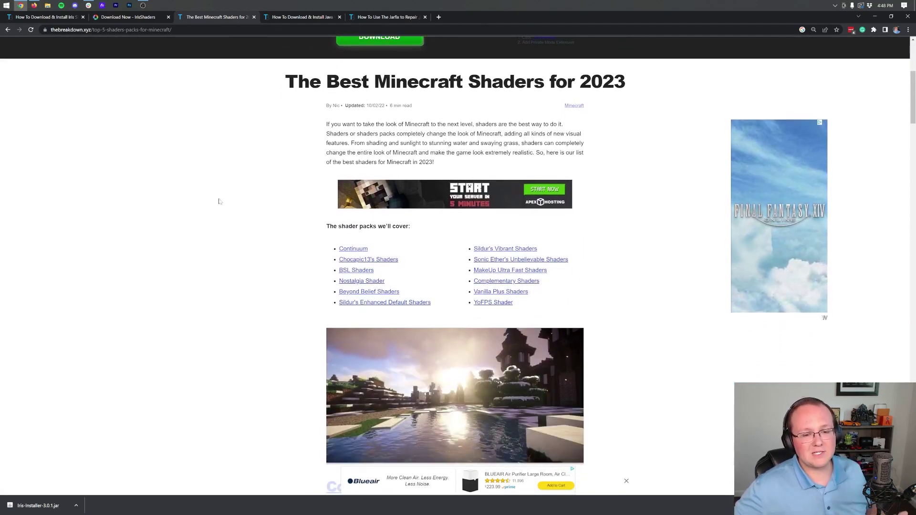
{"action": "scroll", "coordinate": [214, 213], "scroll_direction": "down", "scroll_amount": 10}
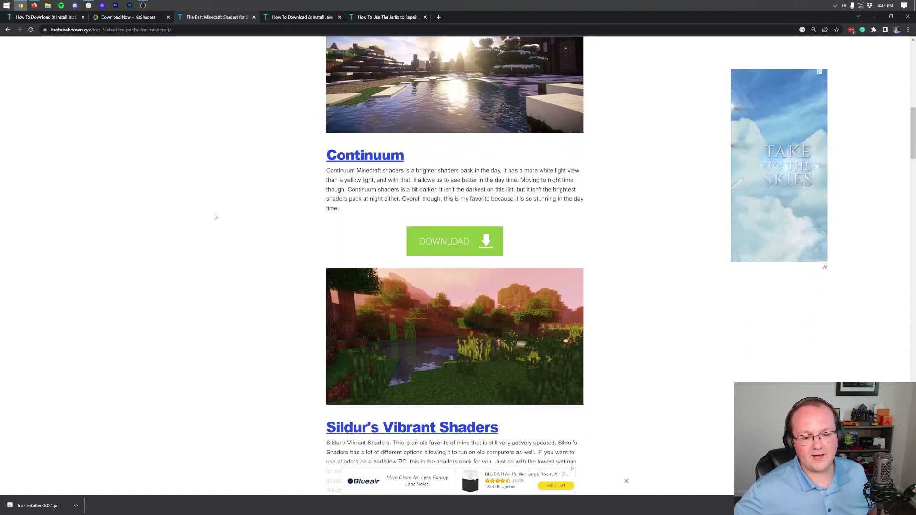
{"action": "scroll", "coordinate": [214, 220], "scroll_direction": "down", "scroll_amount": 13}
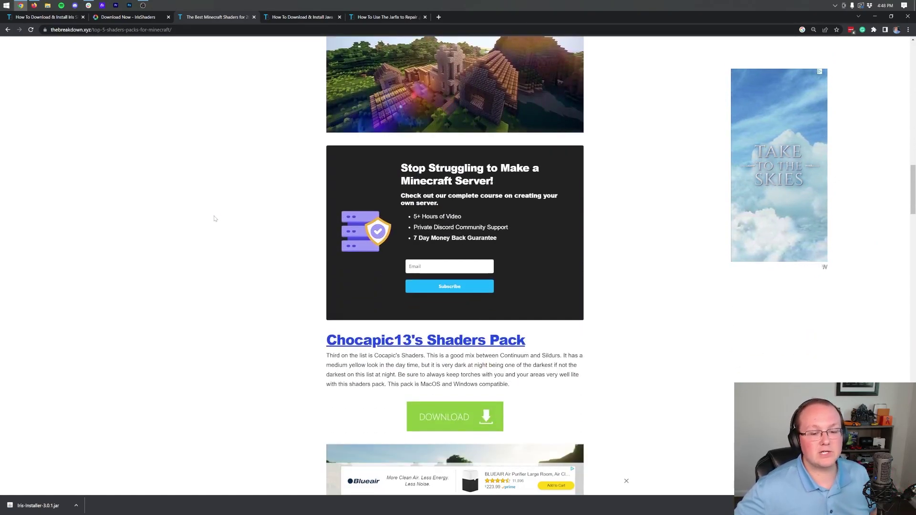
{"action": "scroll", "coordinate": [214, 224], "scroll_direction": "down", "scroll_amount": 4}
{"action": "scroll", "coordinate": [214, 224], "scroll_direction": "down", "scroll_amount": 2}
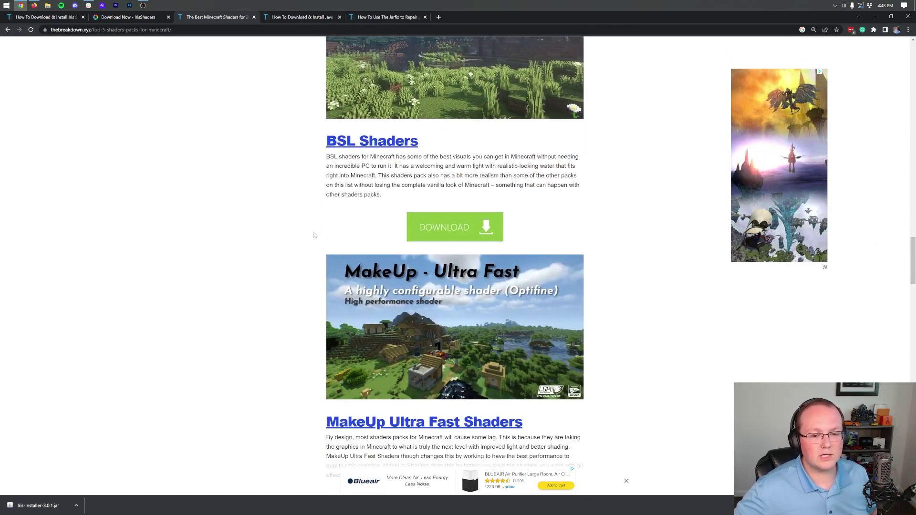
{"action": "scroll", "coordinate": [214, 224], "scroll_direction": "up", "scroll_amount": 2}
{"action": "right_click", "coordinate": [438, 343]}
{"action": "left_click", "coordinate": [470, 347]}
- Open the MakeUp Ultra Fast Shaders download link from the shaders list in a new tab
{"action": "scroll", "coordinate": [449, 363], "scroll_direction": "down", "scroll_amount": 5}
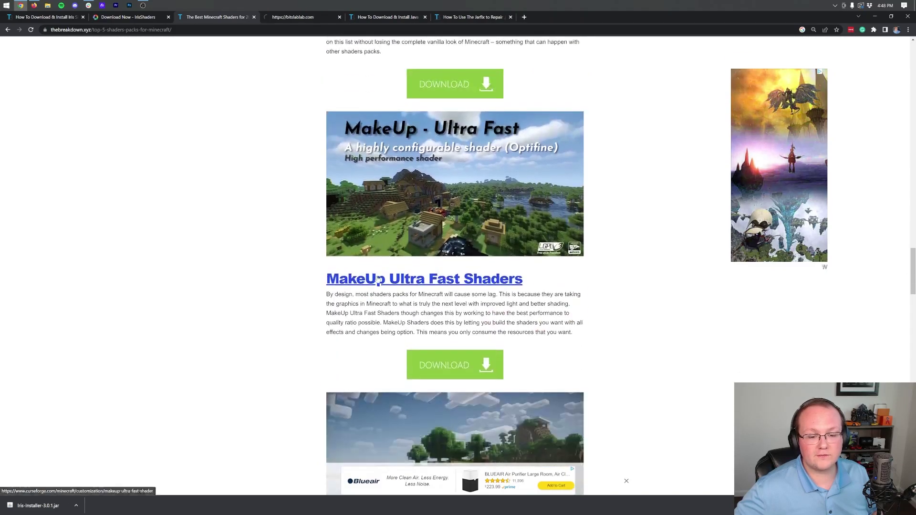
{"action": "right_click", "coordinate": [444, 359]}
{"action": "left_click", "coordinate": [450, 365]}
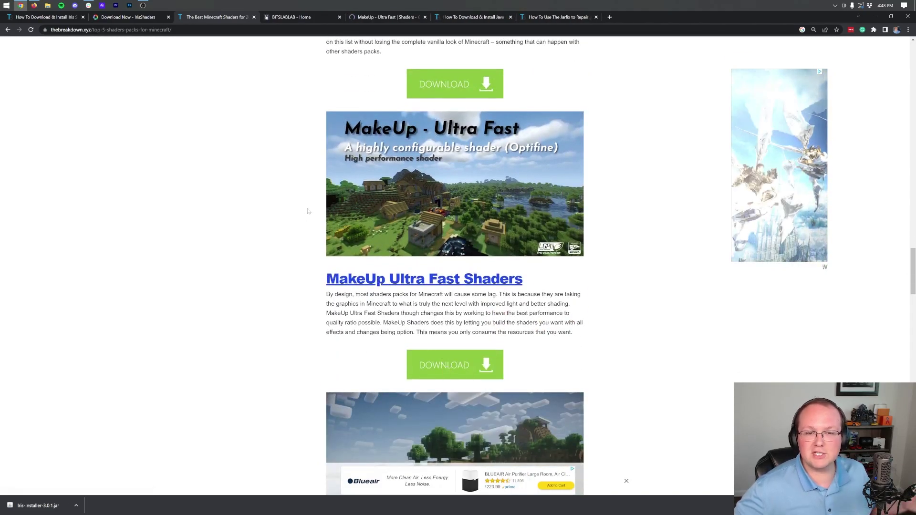
- Download BSL v8.2.01 from the download section of the BSL Shaders page on the BITSLABLAB site
{"action": "left_click", "coordinate": [270, 17]}
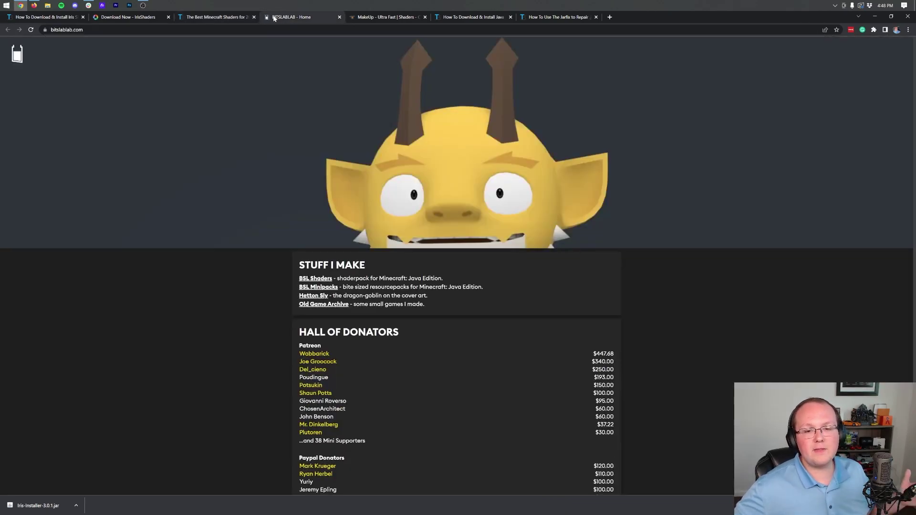
{"action": "scroll", "coordinate": [267, 125], "scroll_direction": "down", "scroll_amount": 2}
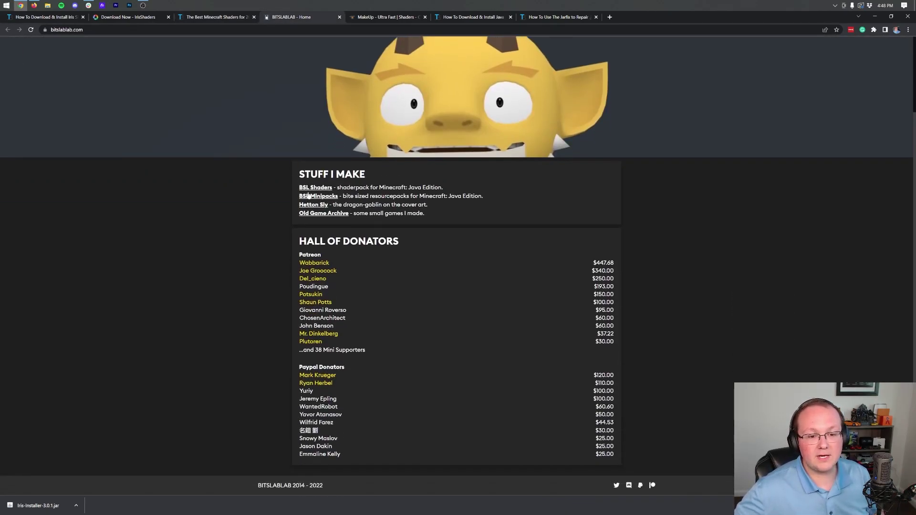
{"action": "left_click", "coordinate": [309, 188]}
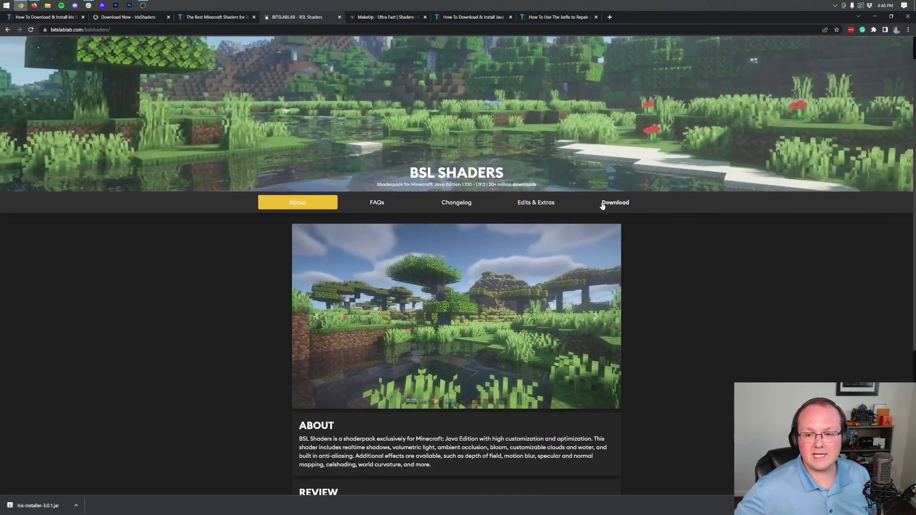
{"action": "left_click", "coordinate": [603, 204]}
{"action": "scroll", "coordinate": [465, 270], "scroll_direction": "down", "scroll_amount": 5}
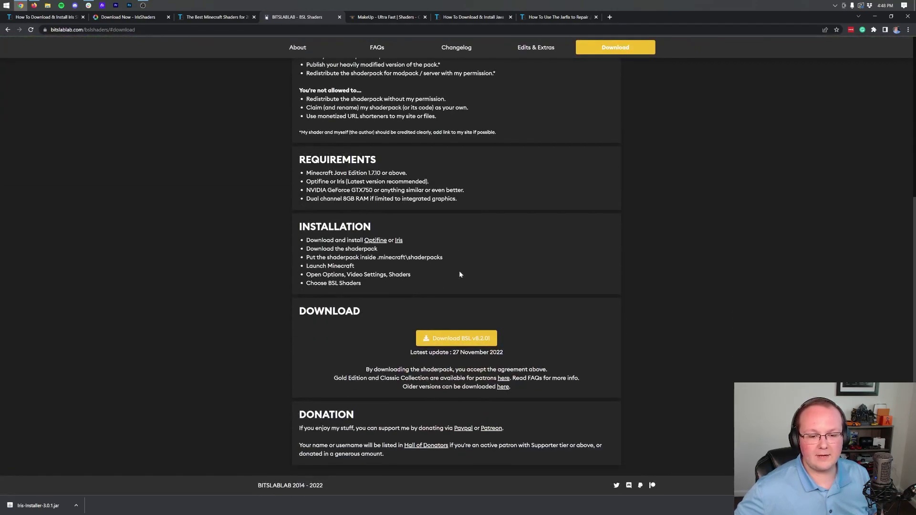
{"action": "left_click", "coordinate": [465, 344]}
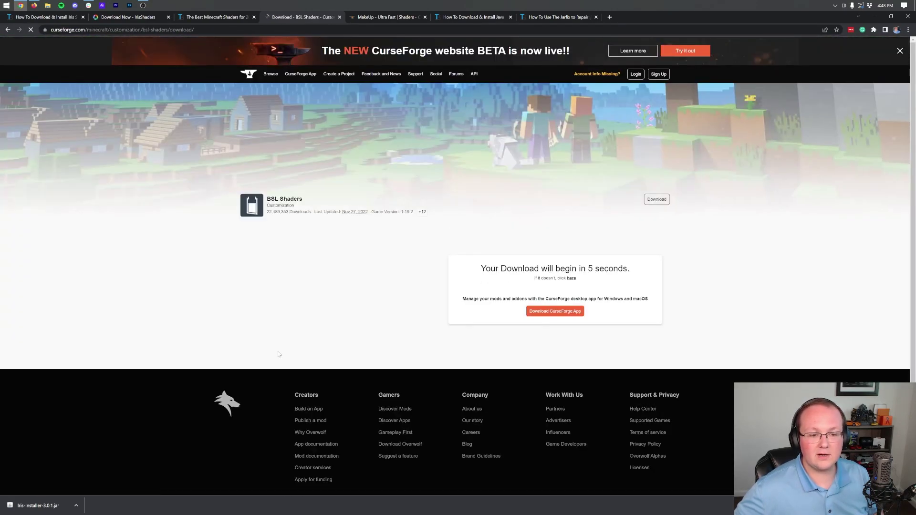
- Download the MakeUp - Ultra Fast shader pack from its CurseForge page
{"action": "left_click", "coordinate": [384, 17]}
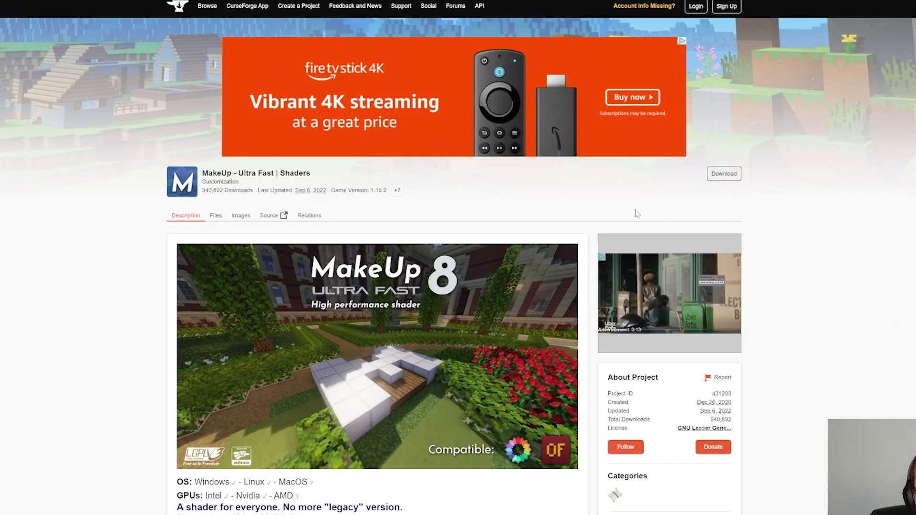
{"action": "scroll", "coordinate": [604, 291], "scroll_direction": "down", "scroll_amount": 3}
{"action": "scroll", "coordinate": [706, 134], "scroll_direction": "down", "scroll_amount": 3}
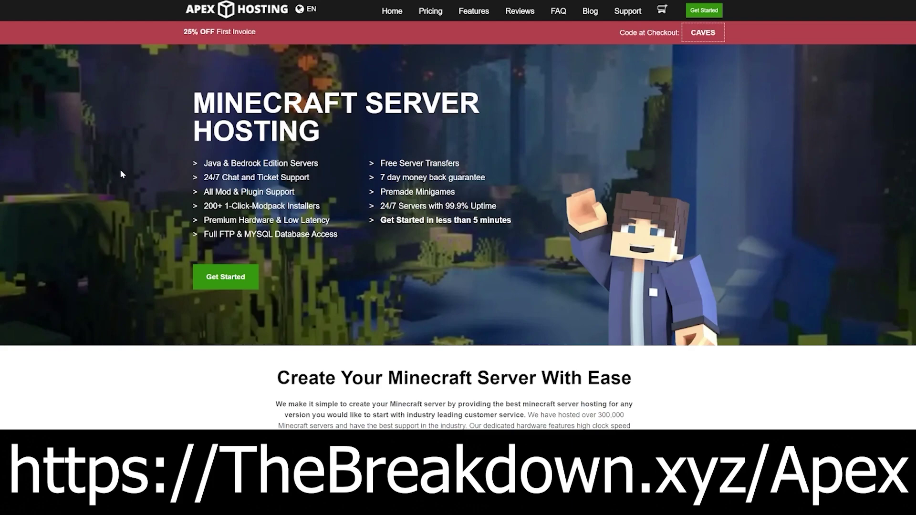
- Examine the Apex Hosting page's hardware, setup time, DDoS protection and support features
{"action": "left_click_drag", "start_coordinate": [203, 181], "coordinate": [299, 220]}
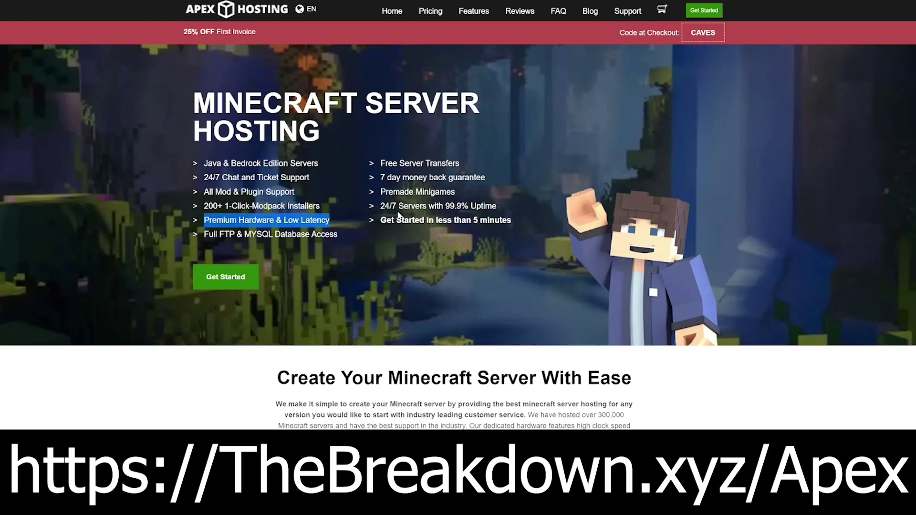
{"action": "left_click_drag", "start_coordinate": [381, 219], "coordinate": [452, 220]}
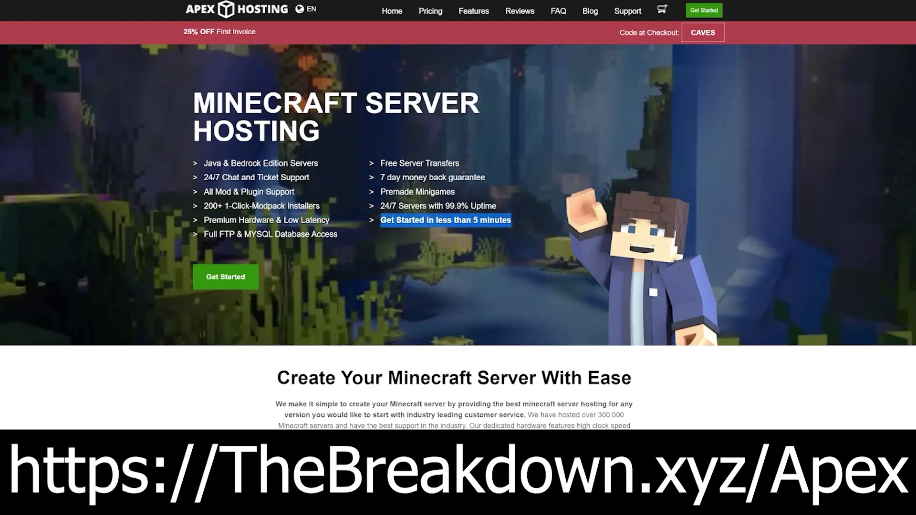
{"action": "scroll", "coordinate": [357, 234], "scroll_direction": "down", "scroll_amount": 5}
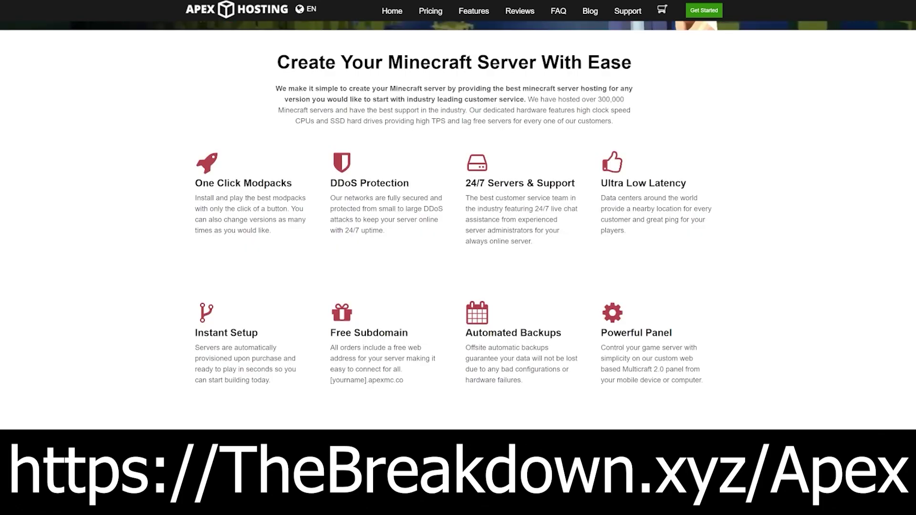
{"action": "left_click_drag", "start_coordinate": [330, 208], "coordinate": [346, 220]}
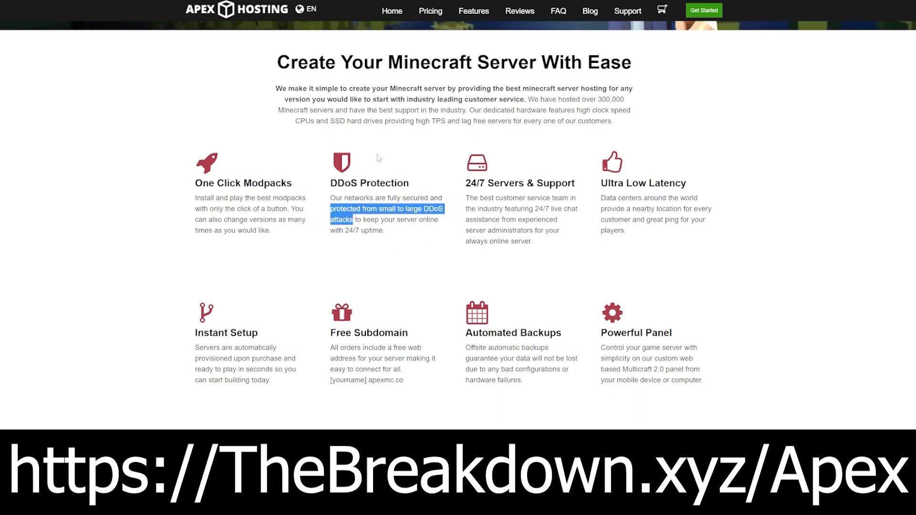
{"action": "left_click", "coordinate": [546, 274]}
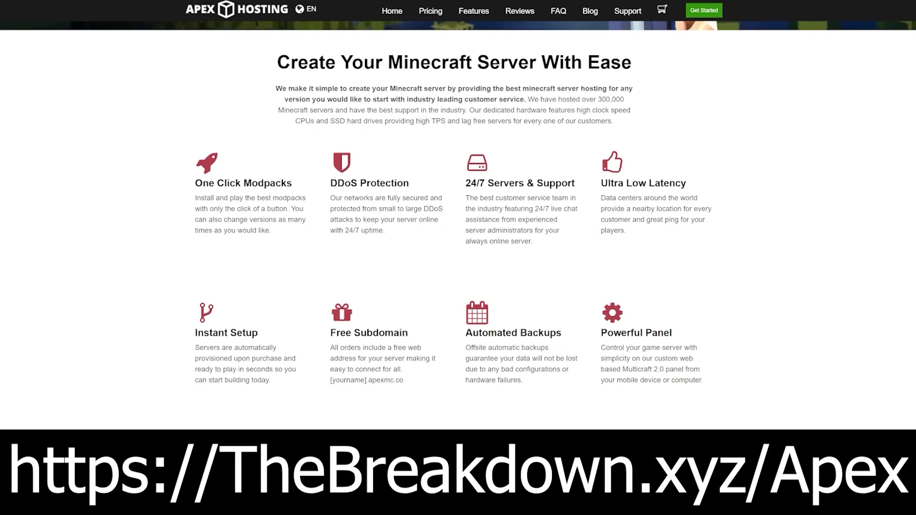
{"action": "left_click_drag", "start_coordinate": [539, 216], "coordinate": [492, 221]}
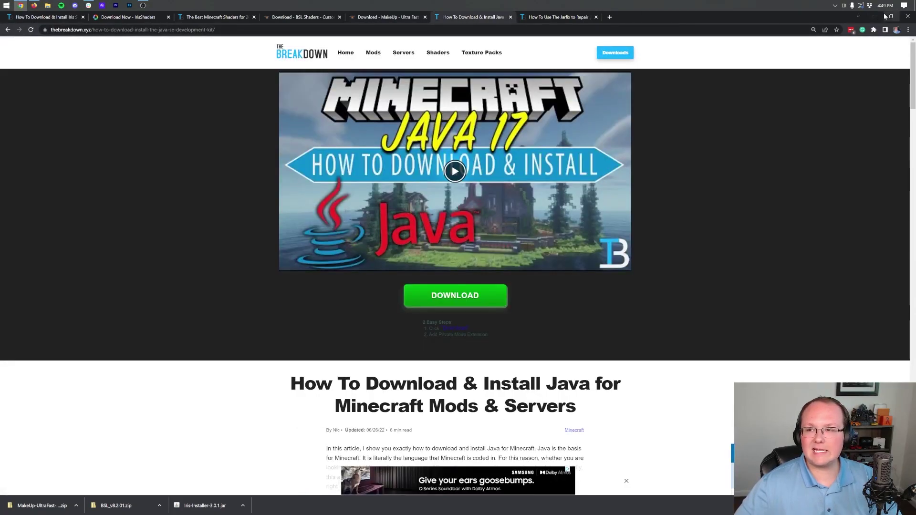
- Minimize the browser and open the Downloads folder under This PC in File Explorer
{"action": "left_click", "coordinate": [883, 17]}
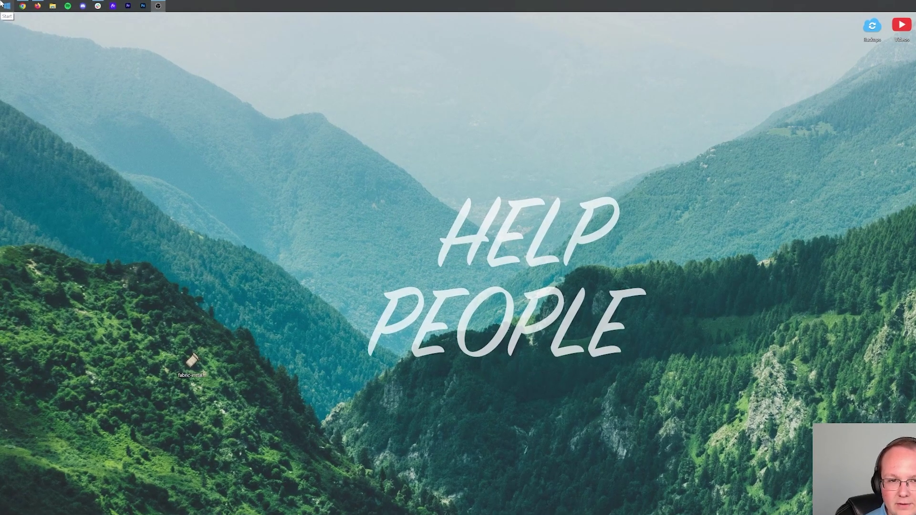
{"action": "left_click", "coordinate": [3, 4]}
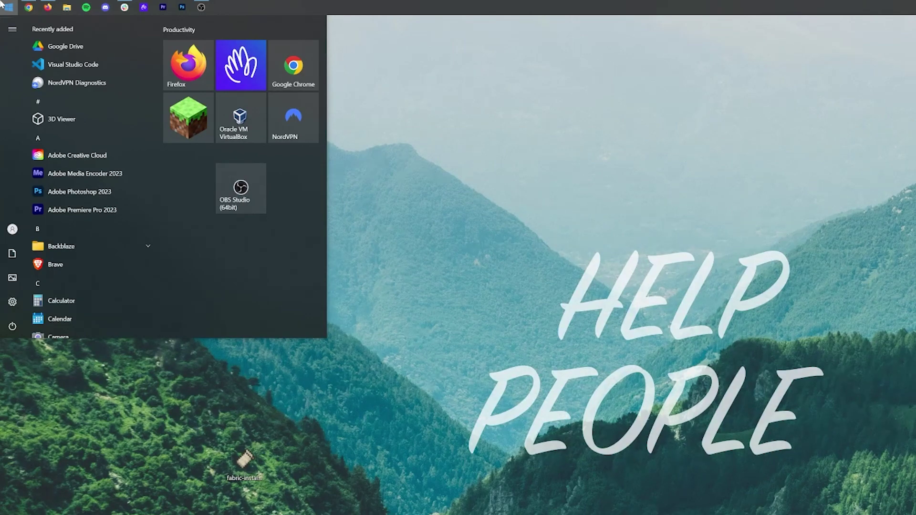
{"action": "type", "text": "down"}
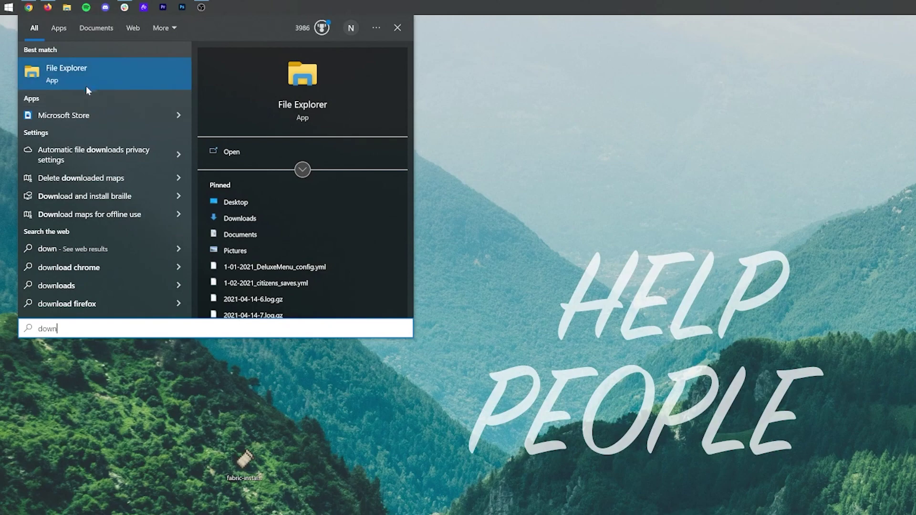
{"action": "left_click", "coordinate": [110, 79]}
{"action": "scroll", "coordinate": [191, 356], "scroll_direction": "down", "scroll_amount": 2}
{"action": "left_click", "coordinate": [146, 344]}
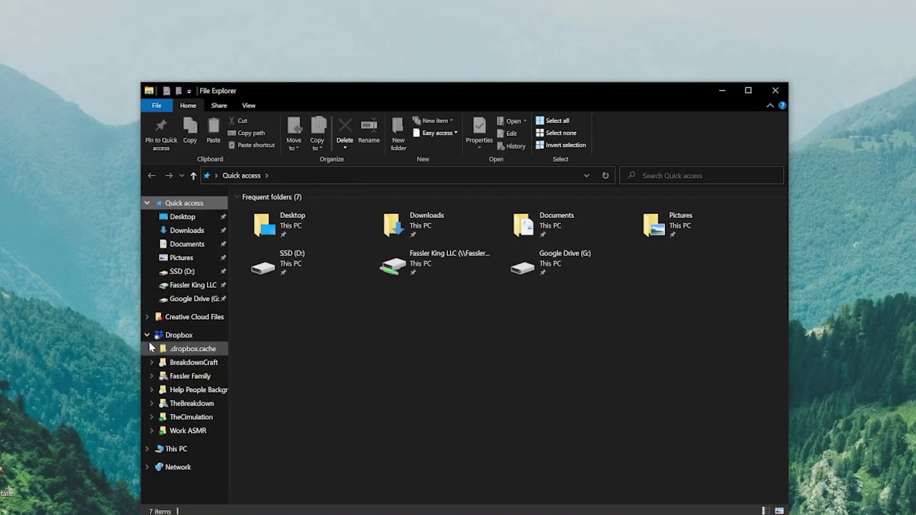
{"action": "left_click", "coordinate": [145, 445]}
{"action": "scroll", "coordinate": [197, 382], "scroll_direction": "down", "scroll_amount": 1}
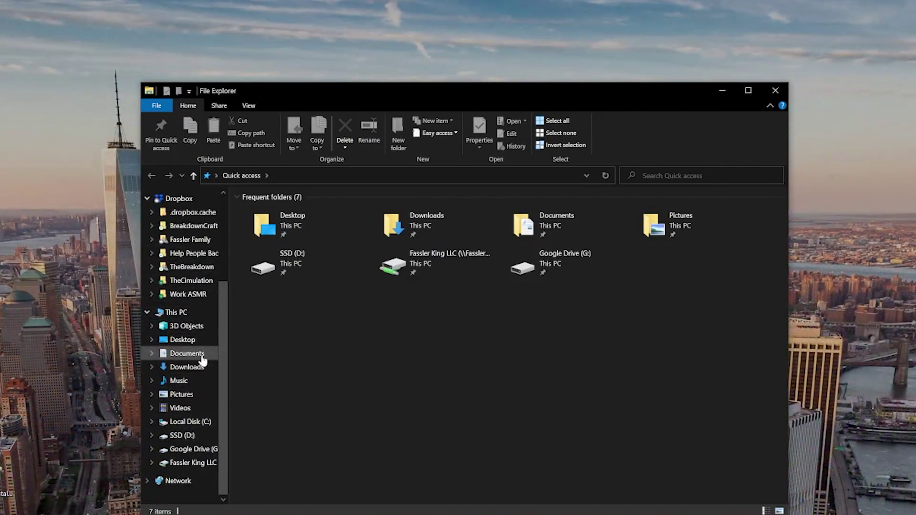
{"action": "left_click", "coordinate": [196, 367]}
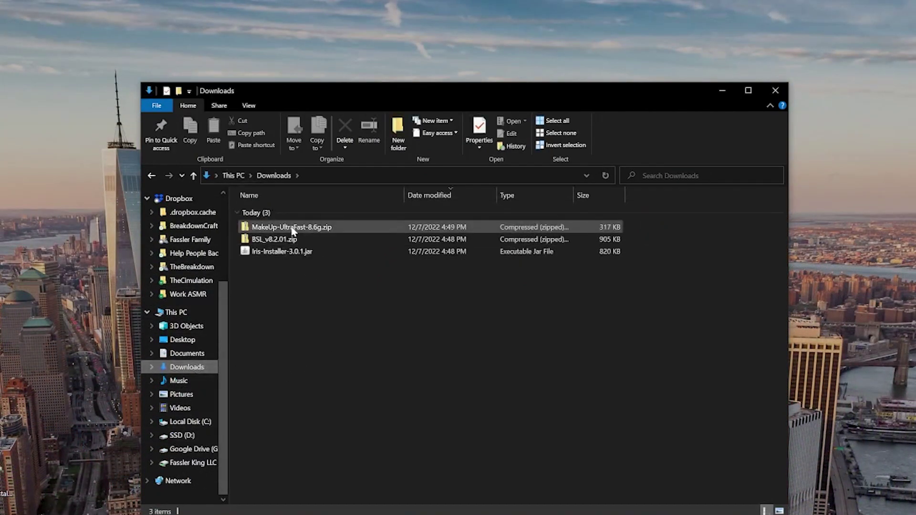
- Move MakeUp-UltraFast-8.6g.zip, BSL_v8.2.01.zip and Iris-Installer-3.0.1.jar from the Downloads folder to the desktop
{"action": "left_click", "coordinate": [291, 227]}
{"action": "left_click", "coordinate": [293, 240]}
{"action": "left_click", "coordinate": [291, 251]}
{"action": "left_click_drag", "start_coordinate": [303, 282], "coordinate": [78, 257]}
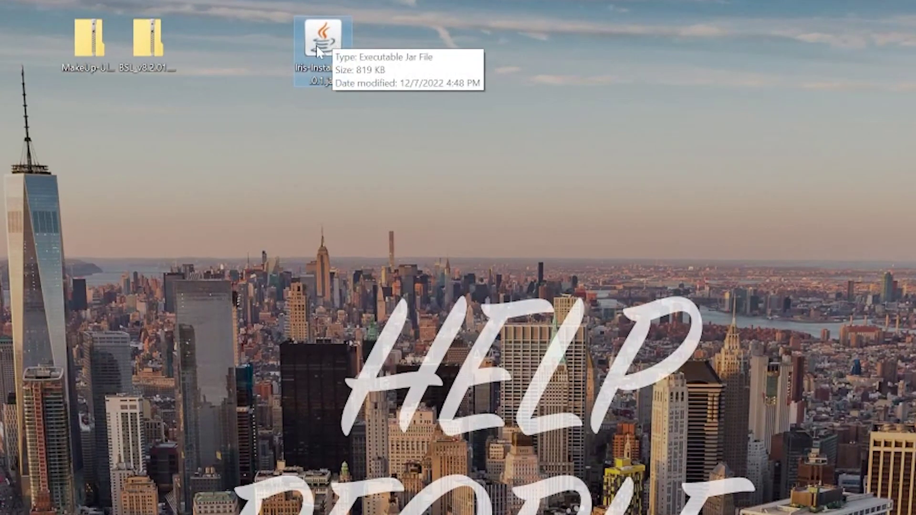
- Try to open the Iris installer JAR file on the desktop
{"action": "right_click", "coordinate": [319, 43]}
{"action": "left_click", "coordinate": [373, 145]}
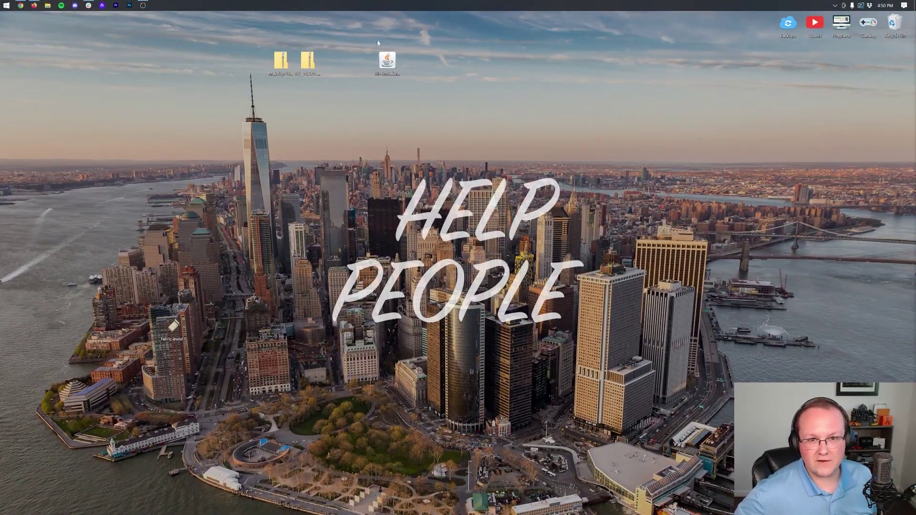
- Switch back to Chrome and look through the guide on downloading and installing Java for Minecraft
{"action": "left_click", "coordinate": [22, 5]}
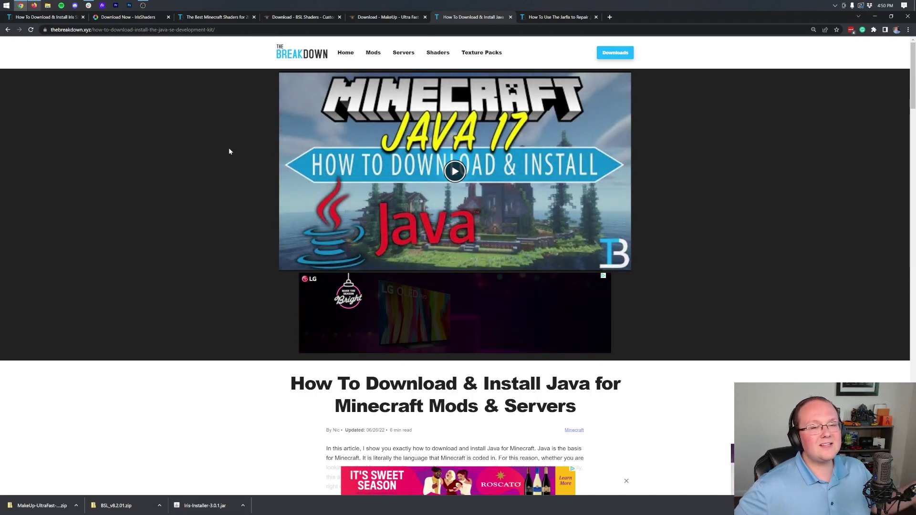
{"action": "scroll", "coordinate": [229, 151], "scroll_direction": "down", "scroll_amount": 15}
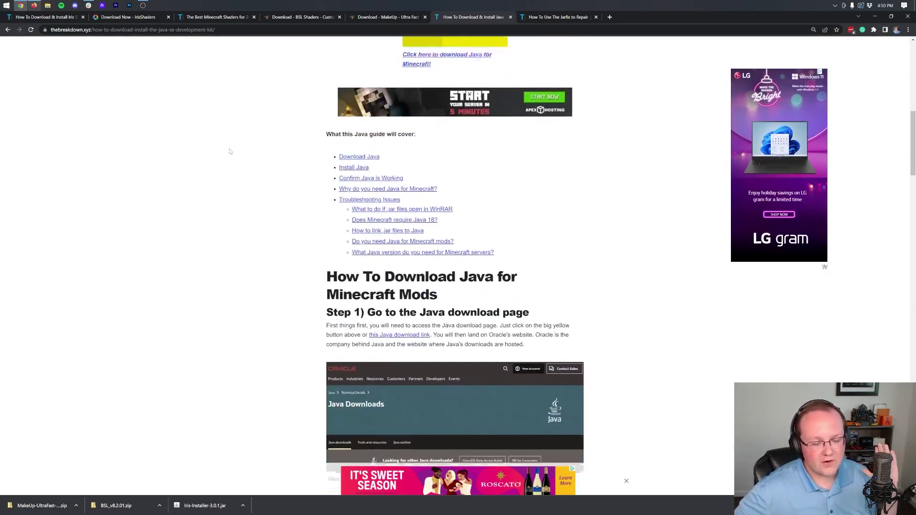
- Look over the Java 17 download guide and the guide on using the Jarfix to repair .jar files
{"action": "scroll", "coordinate": [229, 151], "scroll_direction": "up", "scroll_amount": 6}
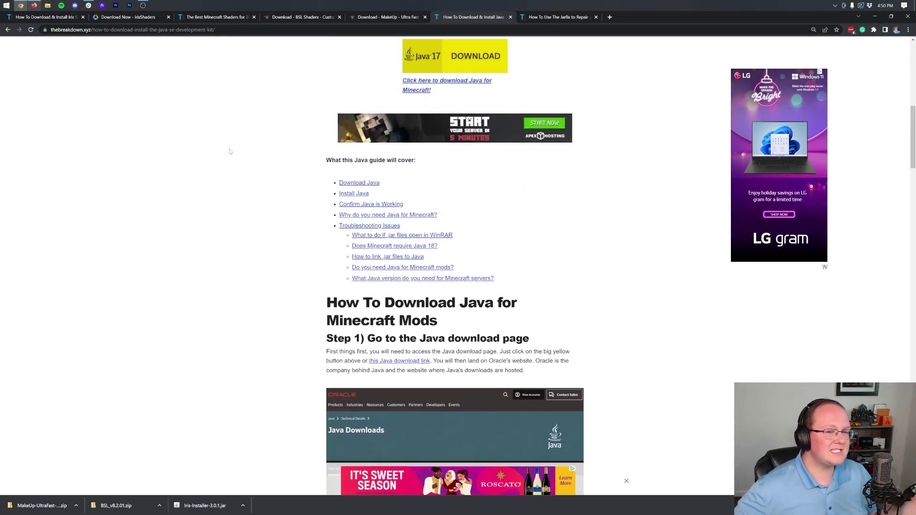
{"action": "scroll", "coordinate": [229, 151], "scroll_direction": "down", "scroll_amount": 1}
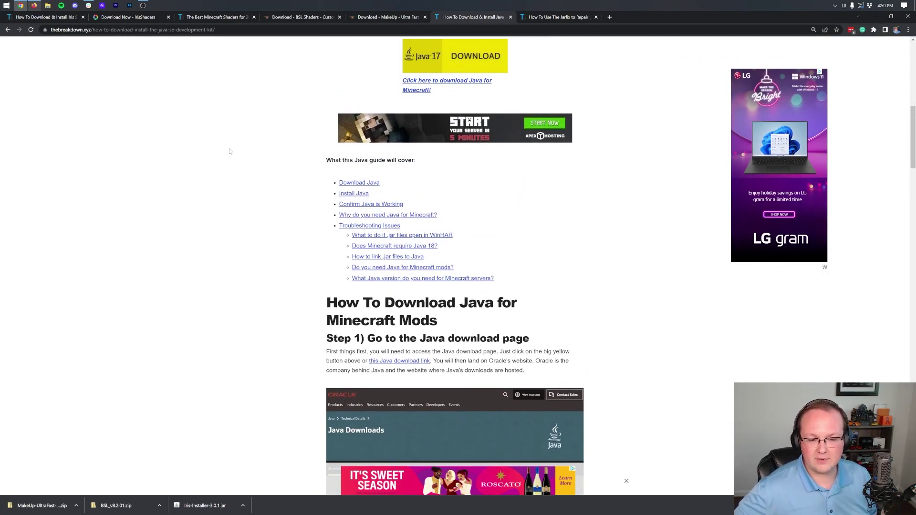
{"action": "scroll", "coordinate": [229, 152], "scroll_direction": "up", "scroll_amount": 9}
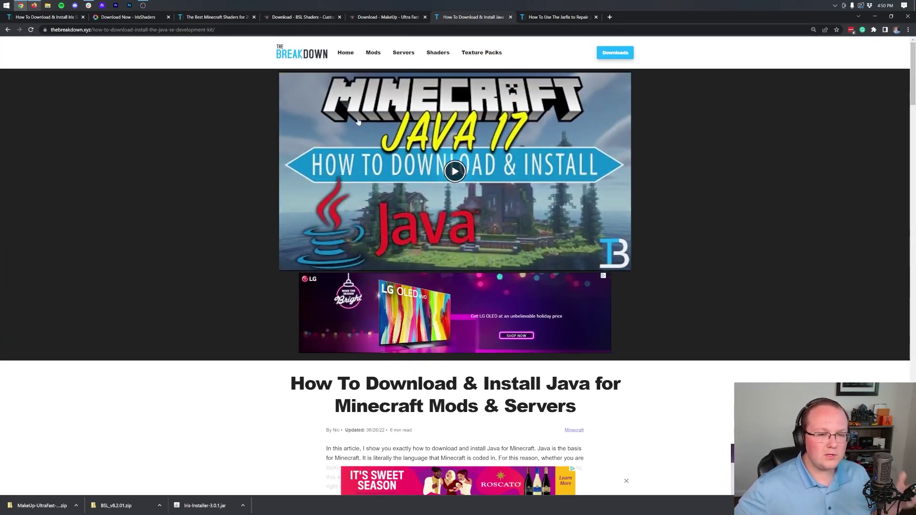
{"action": "left_click", "coordinate": [531, 17]}
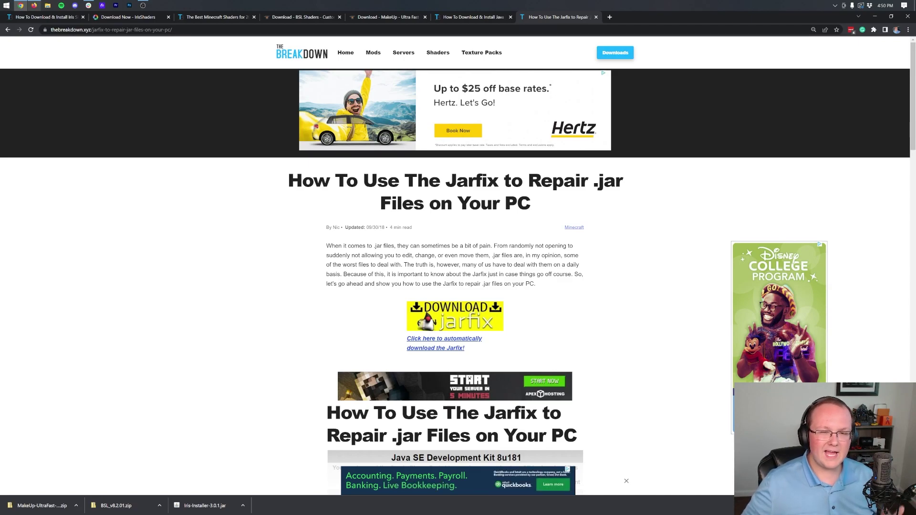
{"action": "left_click", "coordinate": [470, 17]}
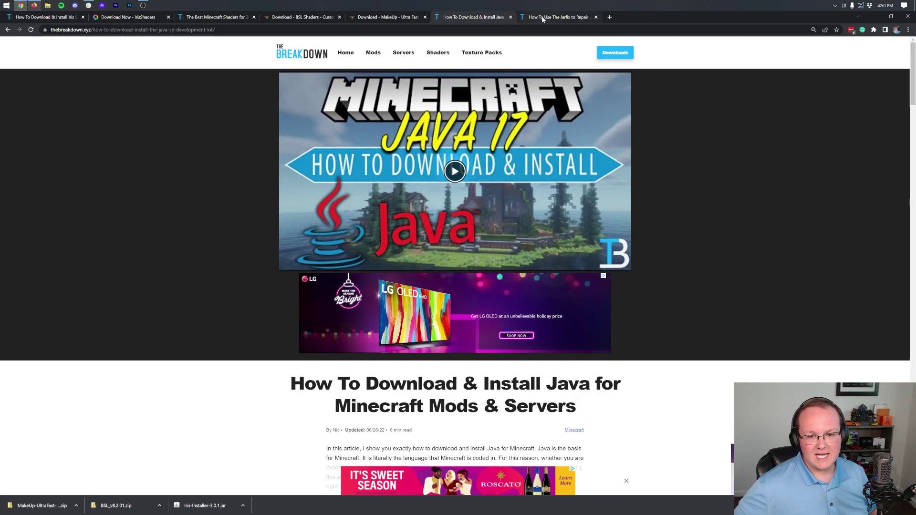
{"action": "left_click", "coordinate": [543, 18]}
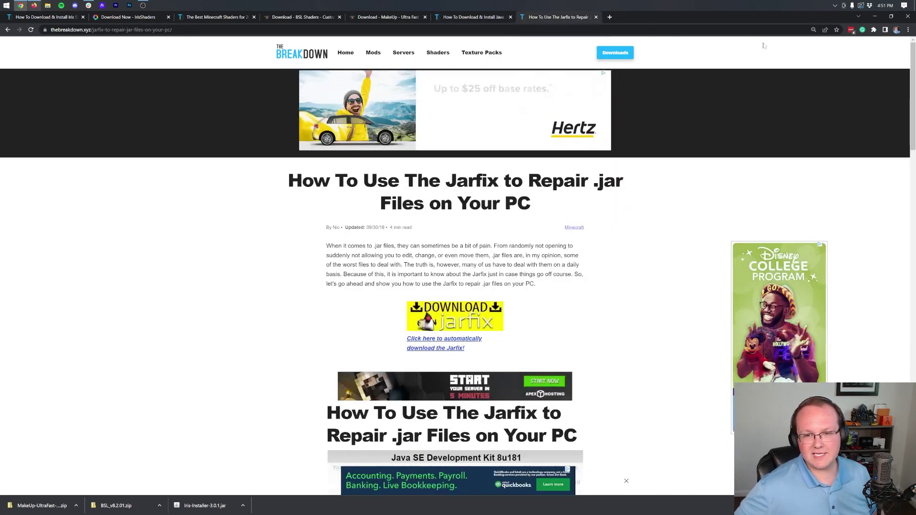
- Minimize the browser and open the Iris installer JAR on the desktop with Java
{"action": "left_click", "coordinate": [875, 16]}
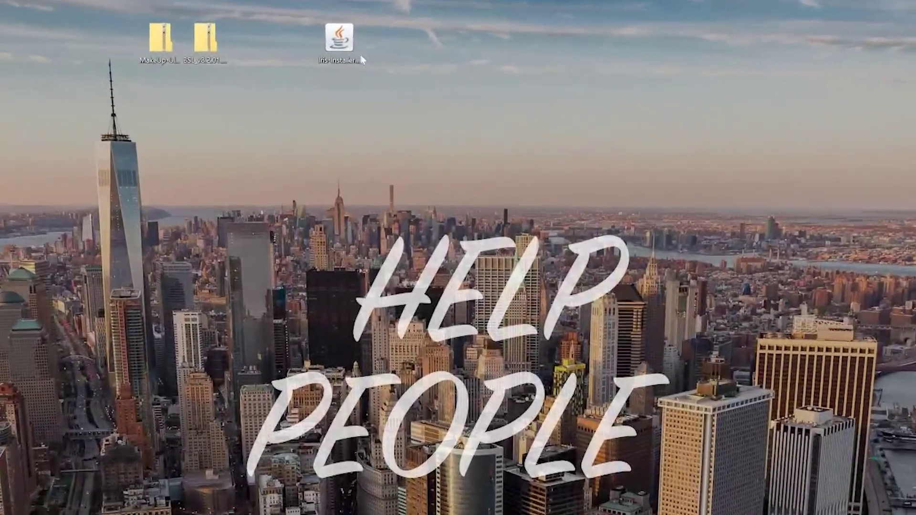
{"action": "right_click", "coordinate": [347, 45]}
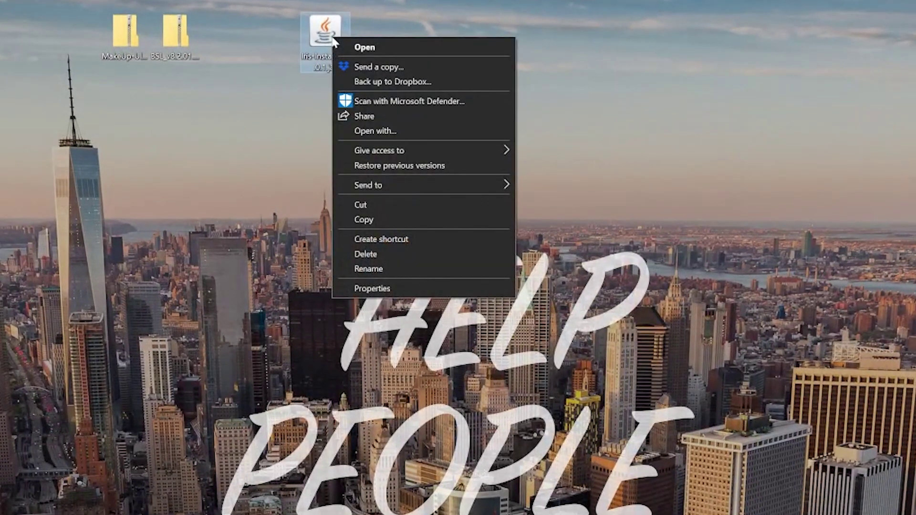
{"action": "left_click", "coordinate": [403, 130]}
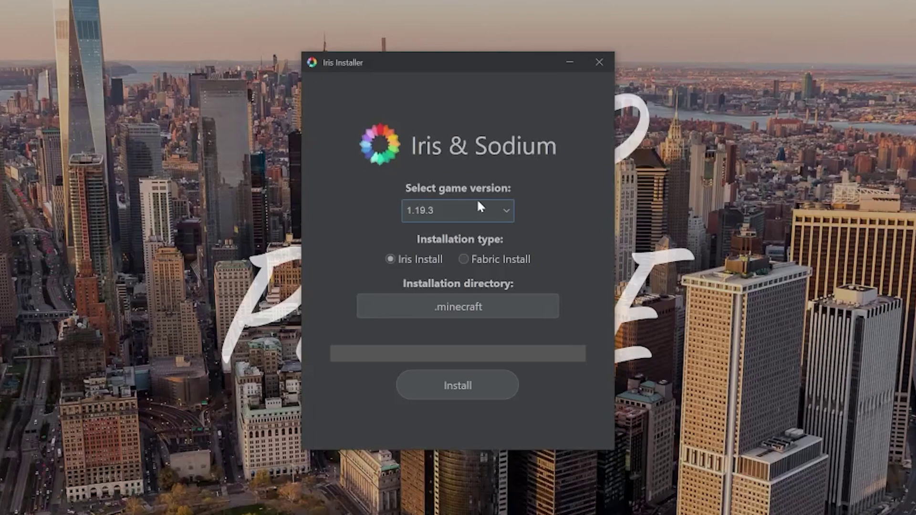
- Run the Iris Install type for game version 1.19.3 into the .minecraft directory
{"action": "left_click", "coordinate": [480, 206]}
{"action": "left_click", "coordinate": [430, 228]}
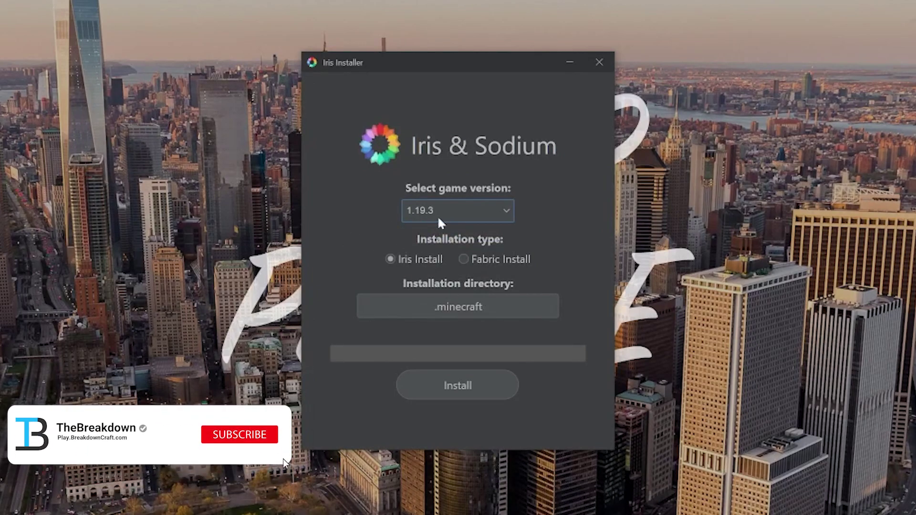
{"action": "left_click", "coordinate": [486, 382]}
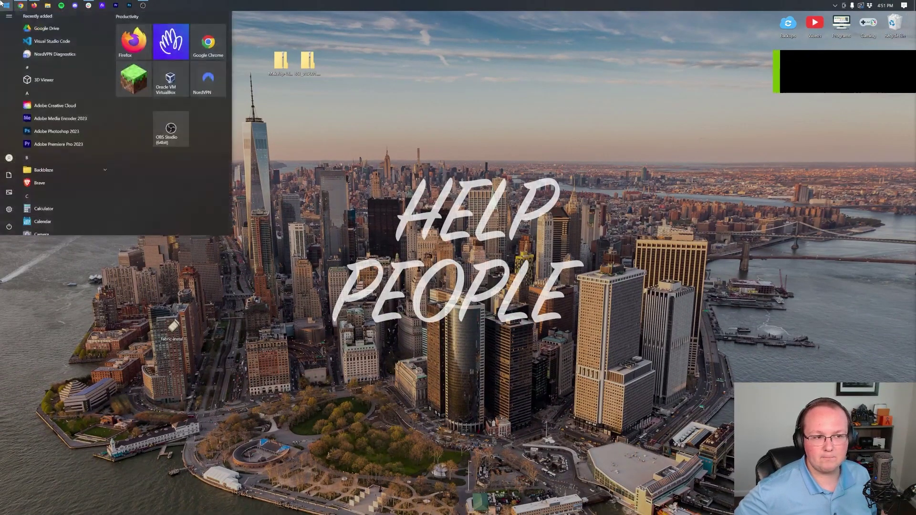
- Open the Minecraft Launcher, back out of playing Iris & Sodium for 1.19.3, and show the available Java Edition installations
{"action": "left_click", "coordinate": [6, 5]}
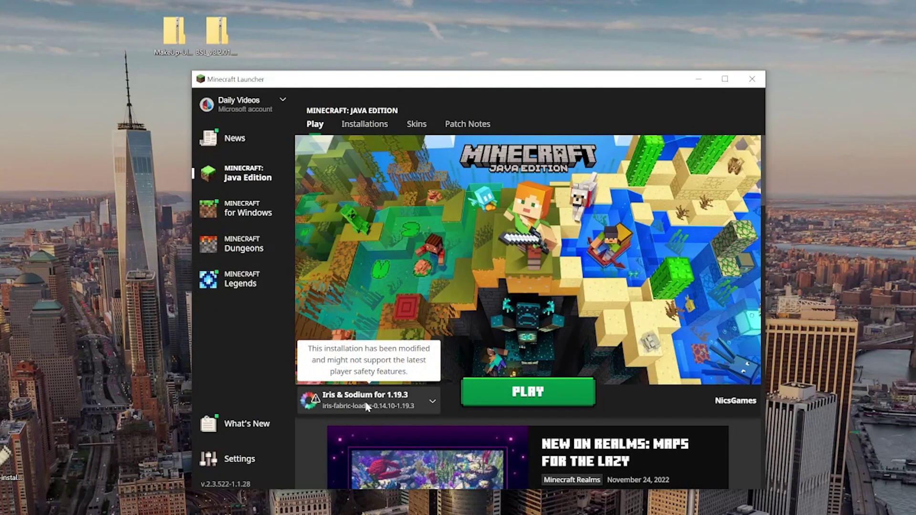
{"action": "left_click", "coordinate": [517, 400]}
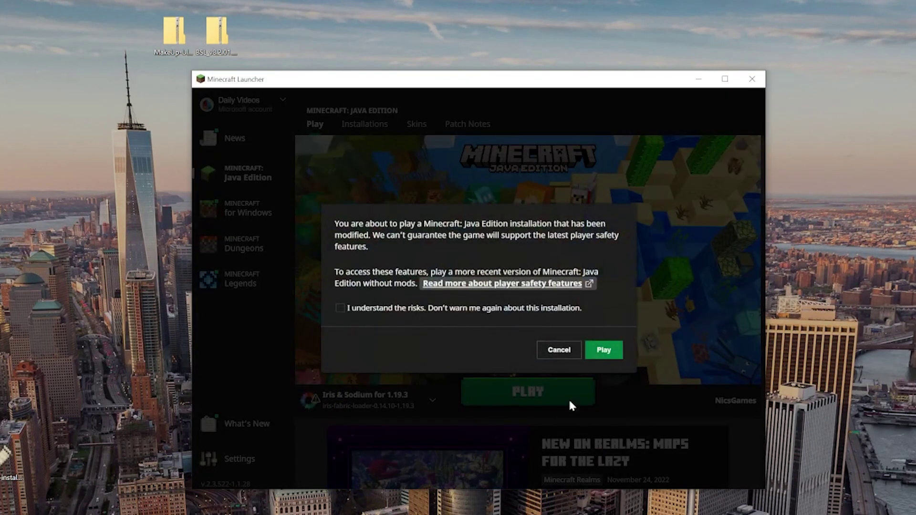
{"action": "left_click", "coordinate": [559, 351]}
{"action": "left_click", "coordinate": [394, 408]}
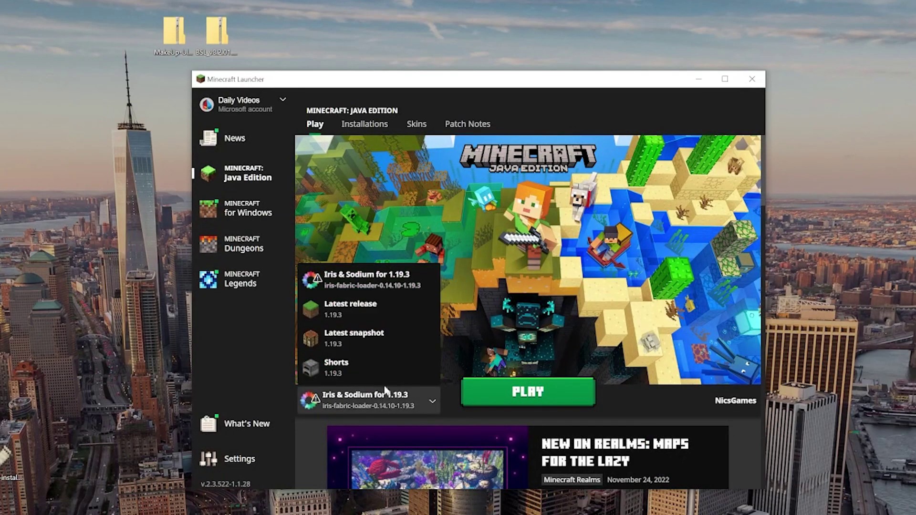
- Go to the launcher's Installations page, keep Modded versions shown, and back out of launching Iris & Sodium for 1.19.3
{"action": "left_click", "coordinate": [351, 129]}
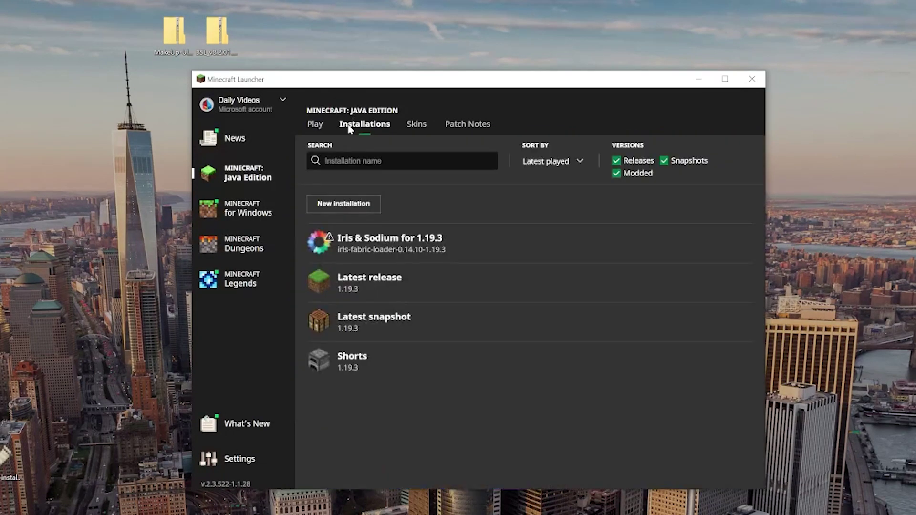
{"action": "left_click", "coordinate": [642, 173]}
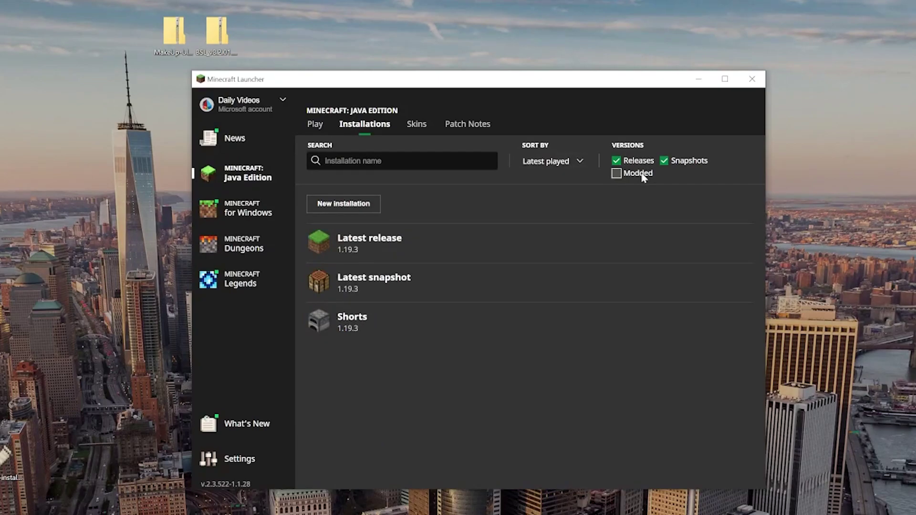
{"action": "left_click", "coordinate": [642, 173]}
{"action": "left_click", "coordinate": [685, 243]}
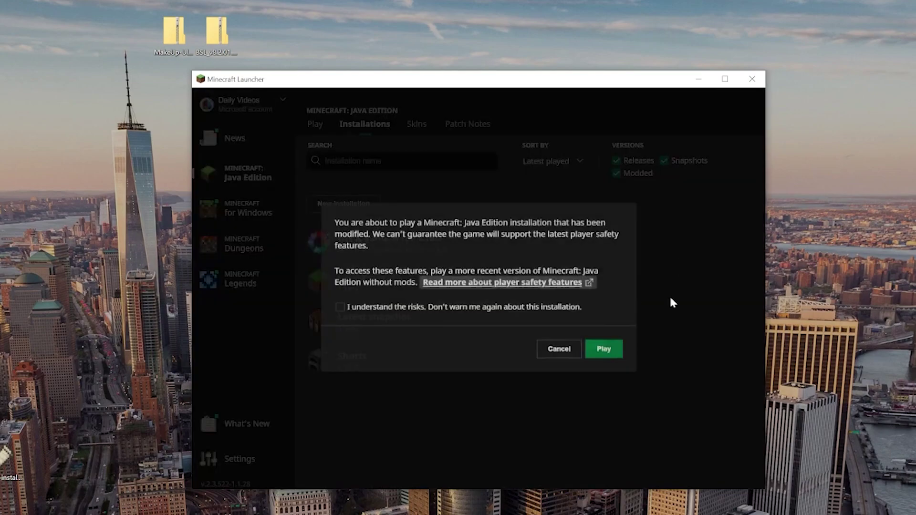
{"action": "left_click", "coordinate": [557, 349]}
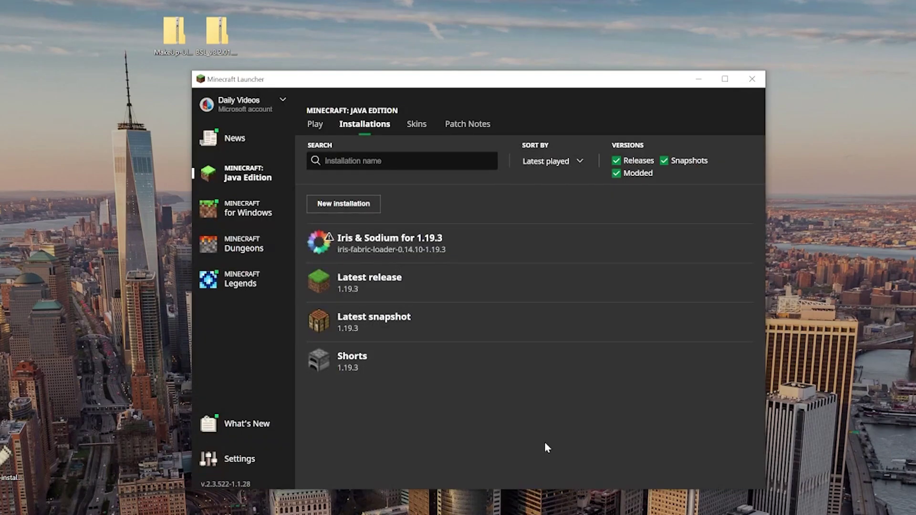
- Create an installation named Iris Shaders 1.19.3 using release iris-fabric-loader-0.14.10-1.19.3 with a 1920 x 1080 resolution
{"action": "left_click", "coordinate": [360, 209]}
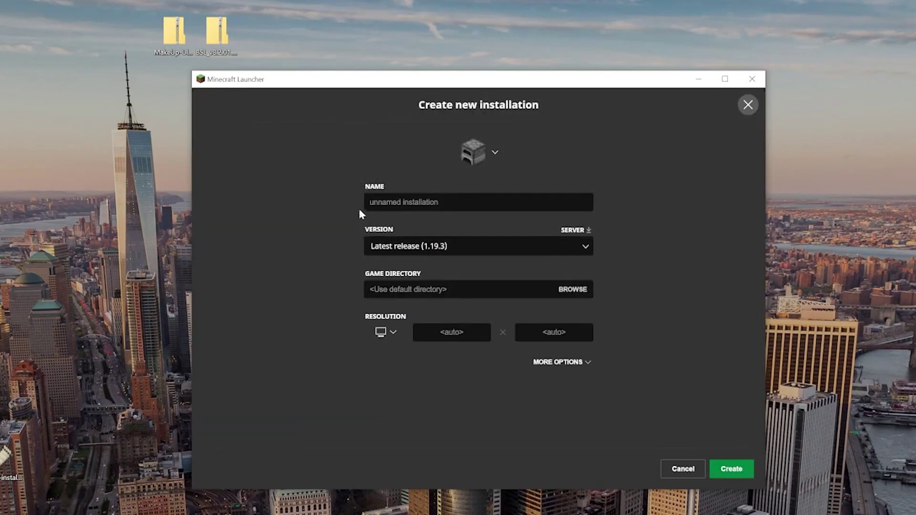
{"action": "left_click", "coordinate": [377, 203]}
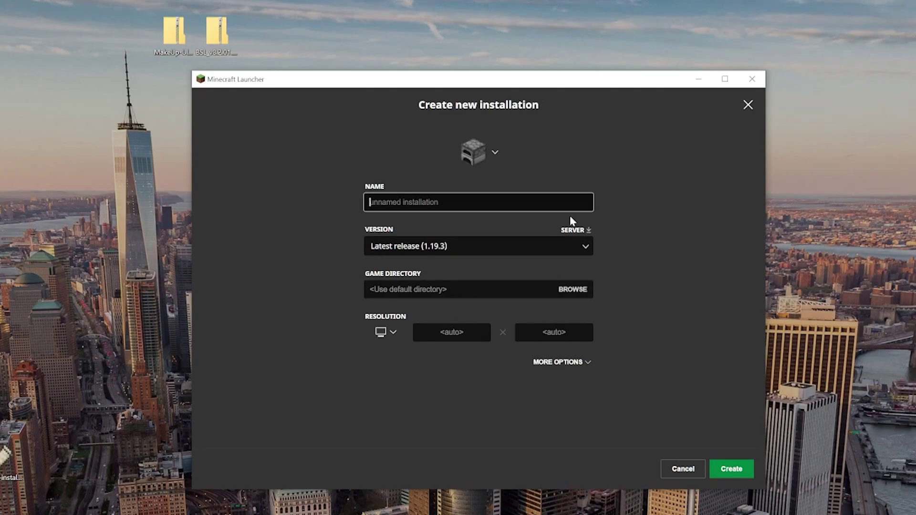
{"action": "type", "text": "Iris Shaders 1.19.3"}
{"action": "left_click", "coordinate": [410, 246]}
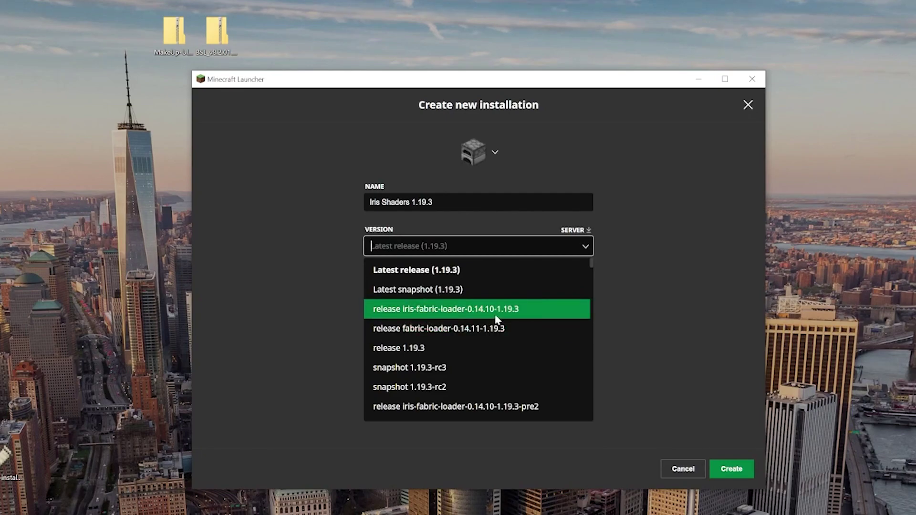
{"action": "left_click", "coordinate": [413, 314]}
{"action": "left_click", "coordinate": [387, 355]}
{"action": "left_click", "coordinate": [387, 328]}
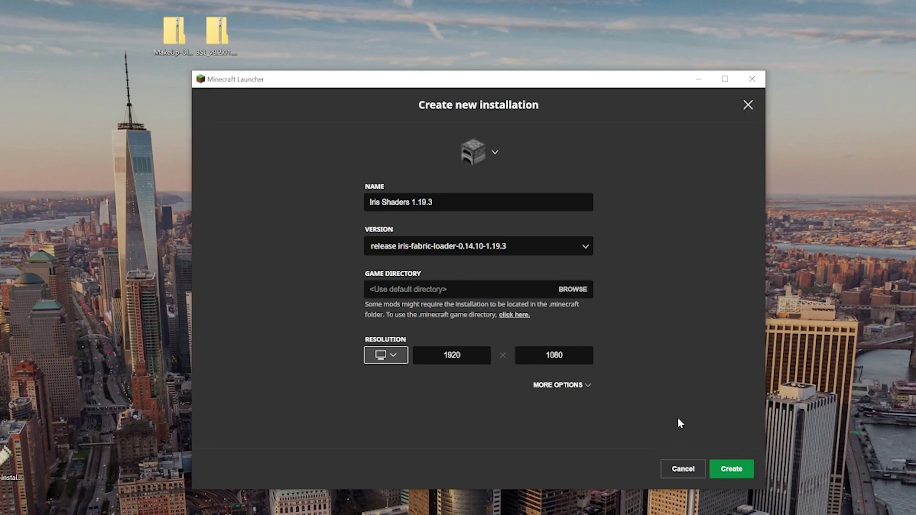
{"action": "left_click", "coordinate": [717, 463]}
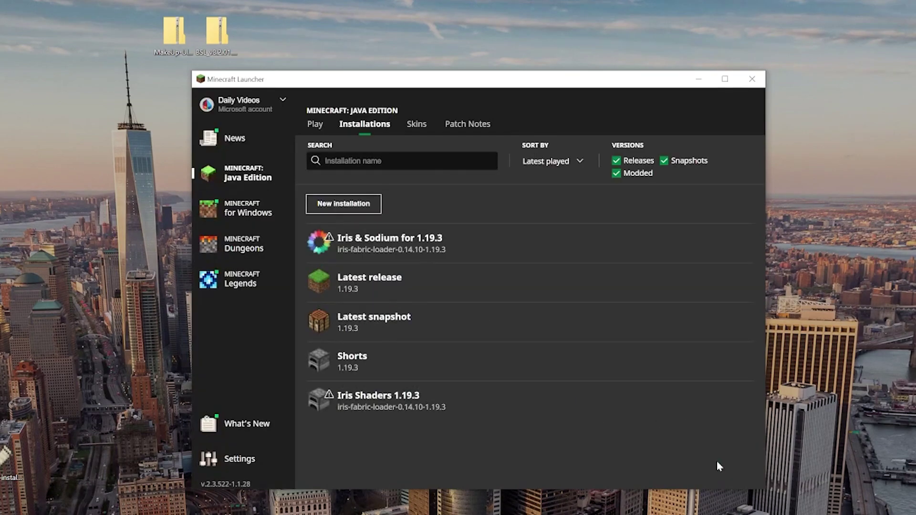
- Launch the Iris Shaders 1.19.3 installation, accept the modified-installation warning, and open the Shader Packs screen from the video settings
{"action": "left_click", "coordinate": [680, 400]}
{"action": "left_click", "coordinate": [603, 350]}
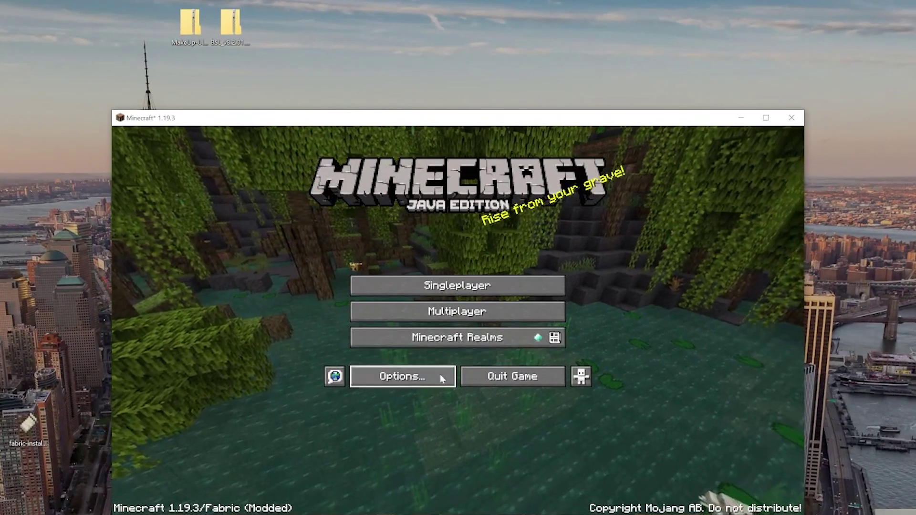
{"action": "left_click", "coordinate": [423, 377]}
{"action": "left_click", "coordinate": [381, 277]}
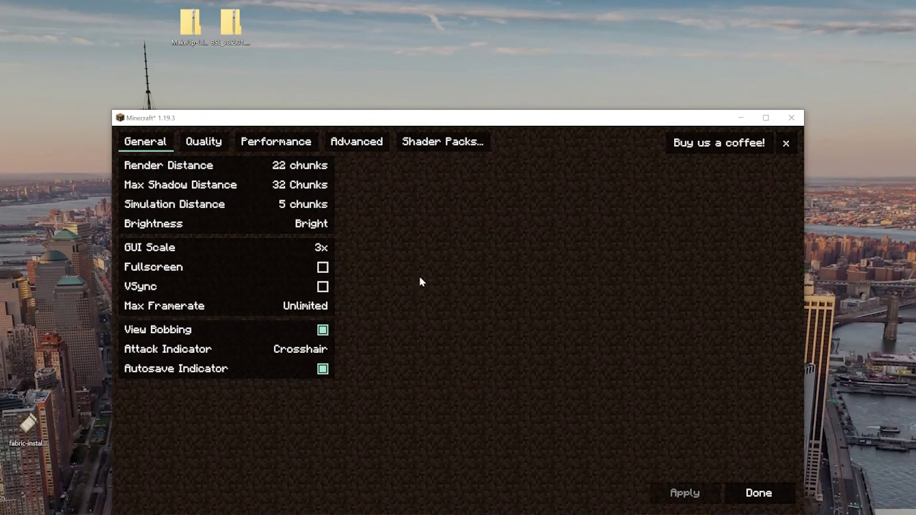
{"action": "left_click", "coordinate": [454, 141]}
- Leave the Shader Packs screen for the title screen and reopen it through the video settings
{"action": "left_click", "coordinate": [565, 489]}
{"action": "left_click", "coordinate": [771, 496]}
{"action": "left_click", "coordinate": [501, 388]}
{"action": "left_click", "coordinate": [446, 379]}
{"action": "left_click", "coordinate": [364, 277]}
{"action": "left_click", "coordinate": [443, 141]}
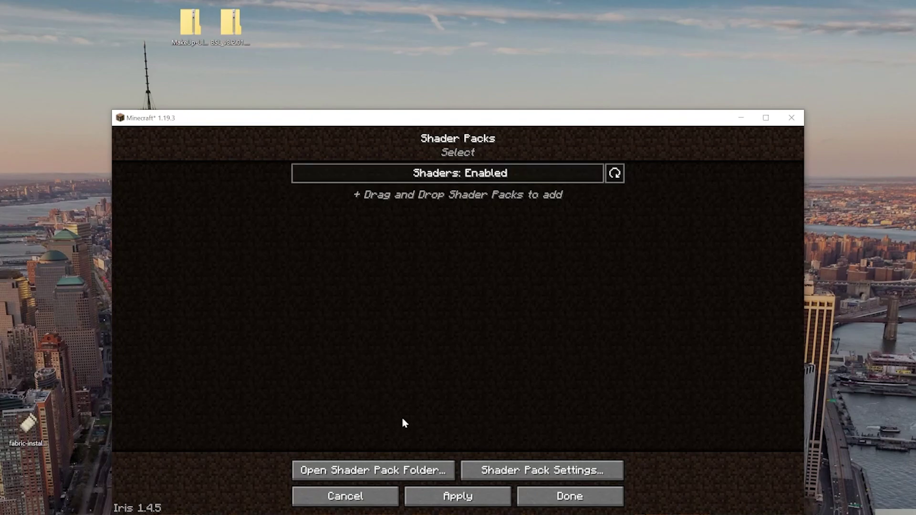
- Open the shader pack folder, move MakeUp-UltraFast-8.6g.zip and BSL_v8.2.01.zip from the desktop into it, and close the folder
{"action": "left_click", "coordinate": [374, 471]}
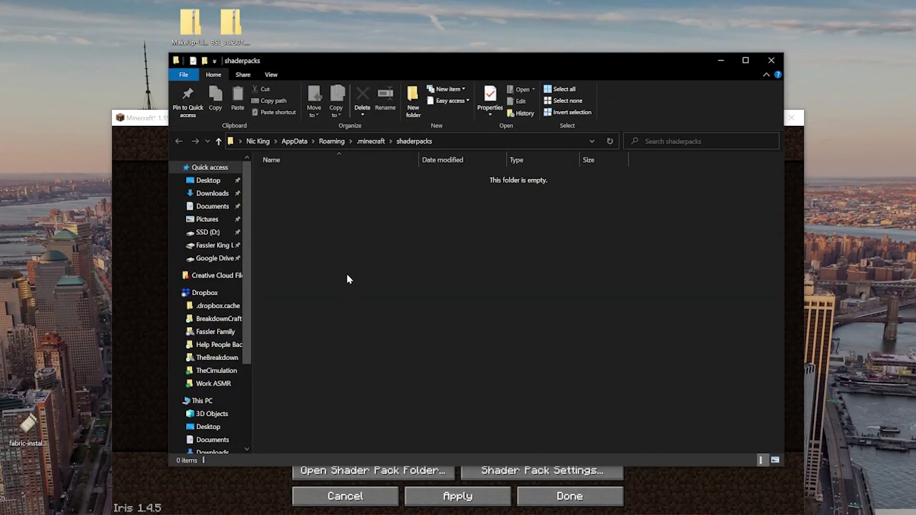
{"action": "left_click_drag", "start_coordinate": [167, 9], "coordinate": [502, 274]}
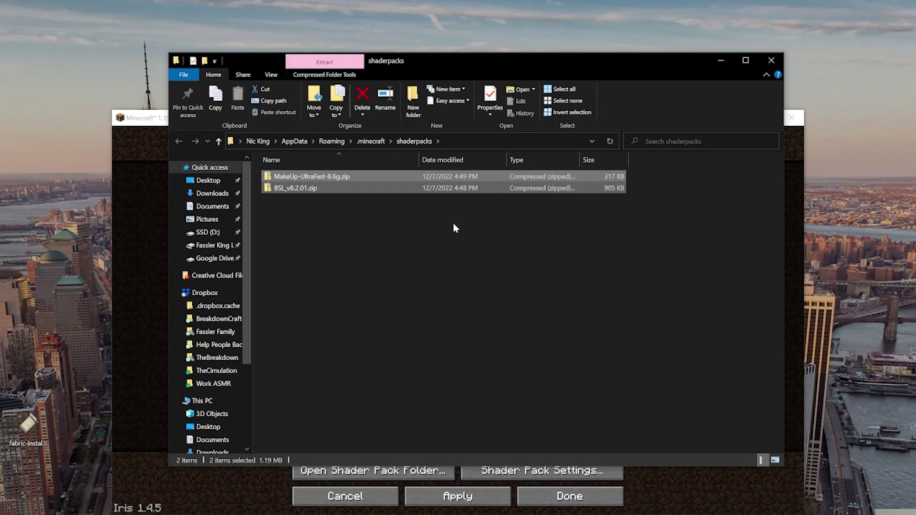
{"action": "left_click", "coordinate": [772, 61]}
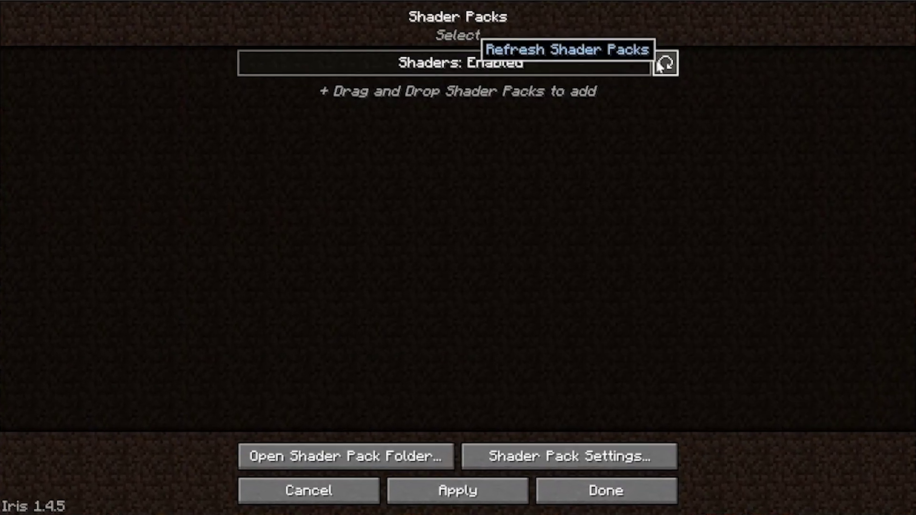
- Refresh the shader pack list, select BSL_v8.2.01.zip and apply it
{"action": "left_click", "coordinate": [614, 173]}
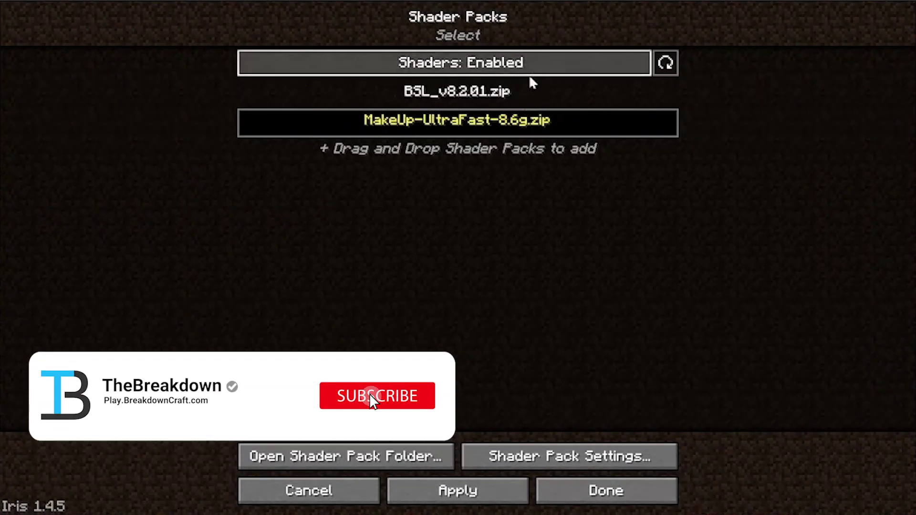
{"action": "left_click", "coordinate": [504, 92]}
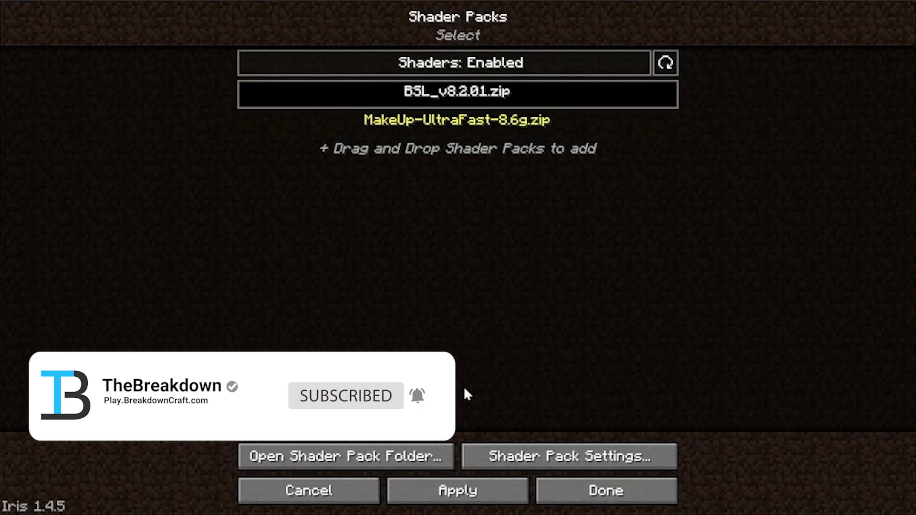
{"action": "left_click", "coordinate": [446, 490]}
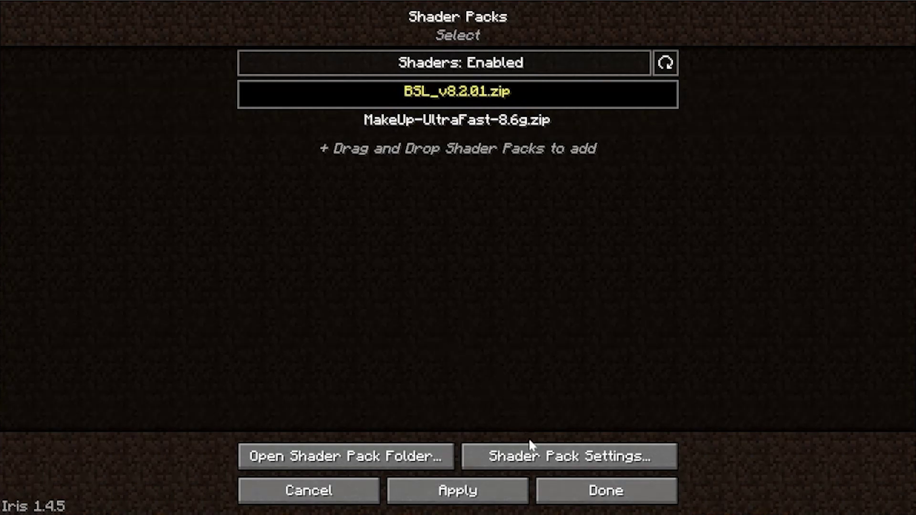
- Set the BSL_v8.2.01.zip profile to High in its shader pack settings and open the Color settings
{"action": "left_click", "coordinate": [539, 459]}
{"action": "left_click", "coordinate": [353, 148]}
{"action": "left_click", "coordinate": [353, 148]}
{"action": "left_click", "coordinate": [353, 147]}
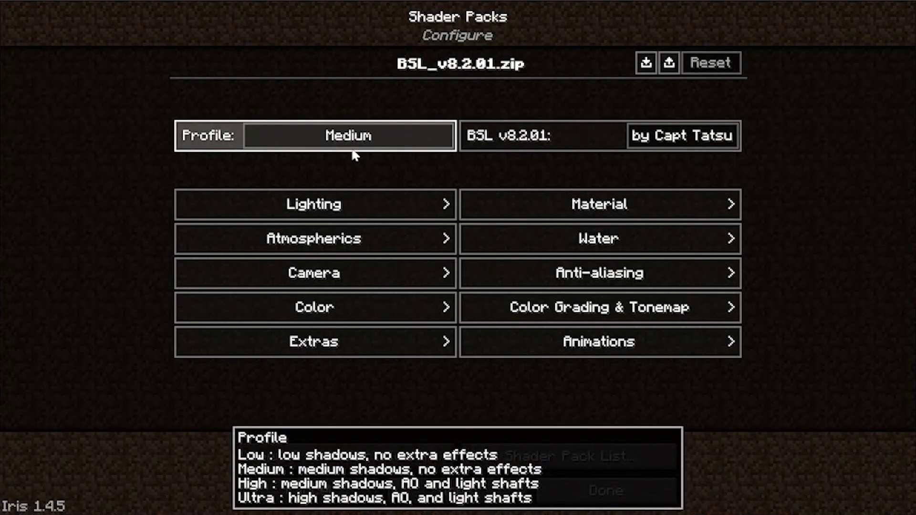
{"action": "left_click", "coordinate": [353, 152]}
{"action": "left_click", "coordinate": [353, 152]}
{"action": "left_click", "coordinate": [353, 152]}
{"action": "left_click", "coordinate": [353, 151]}
{"action": "left_click", "coordinate": [353, 152]}
{"action": "left_click", "coordinate": [353, 151]}
{"action": "left_click", "coordinate": [352, 152]}
{"action": "left_click", "coordinate": [352, 152]}
{"action": "left_click", "coordinate": [353, 151]}
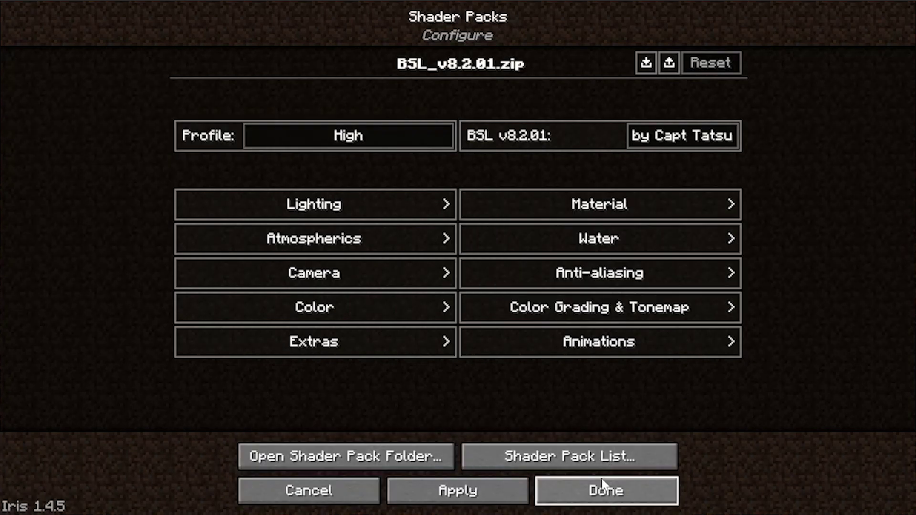
{"action": "left_click", "coordinate": [391, 305]}
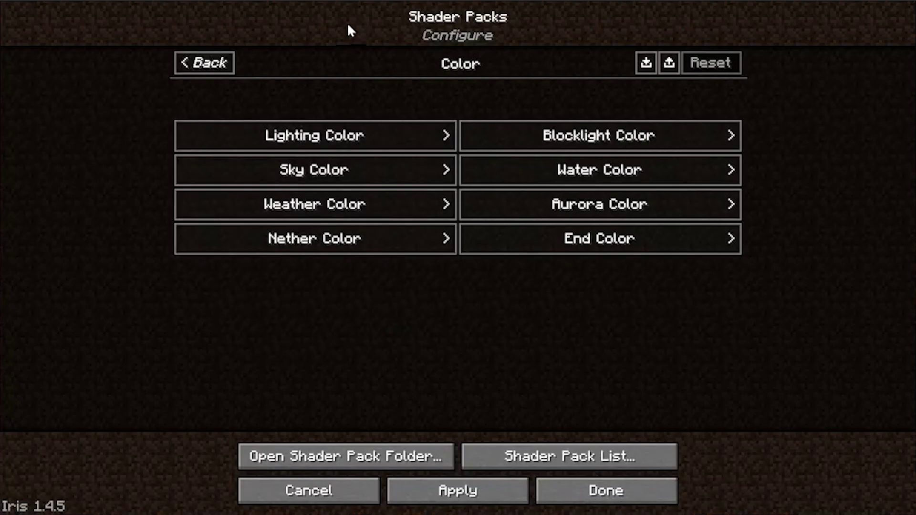
- Close the shader pack settings and options, and load the singleplayer world
{"action": "left_click", "coordinate": [576, 483]}
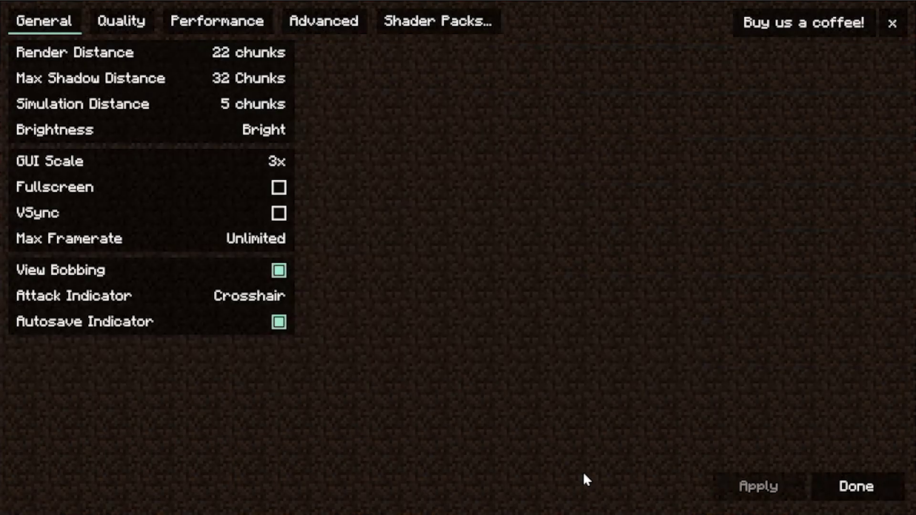
{"action": "left_click", "coordinate": [865, 496]}
{"action": "left_click", "coordinate": [544, 346]}
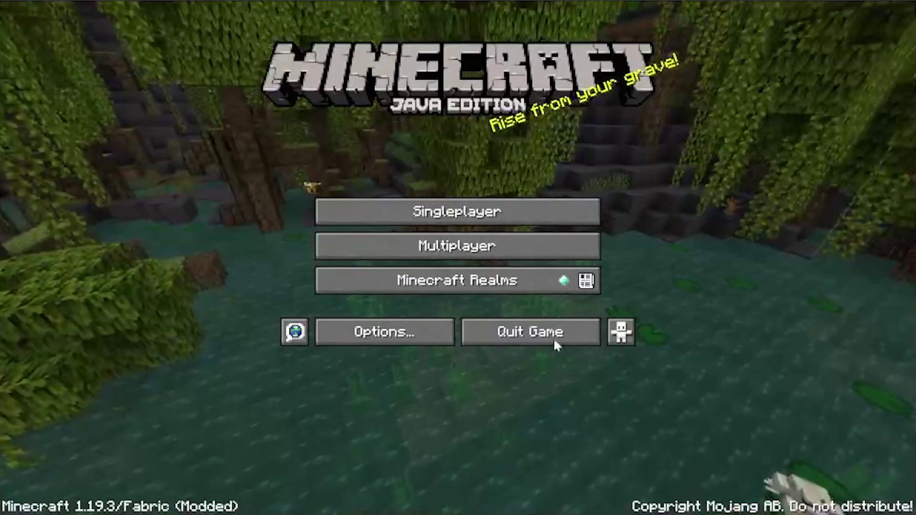
{"action": "left_click", "coordinate": [468, 210]}
{"action": "double_click", "coordinate": [399, 113]}
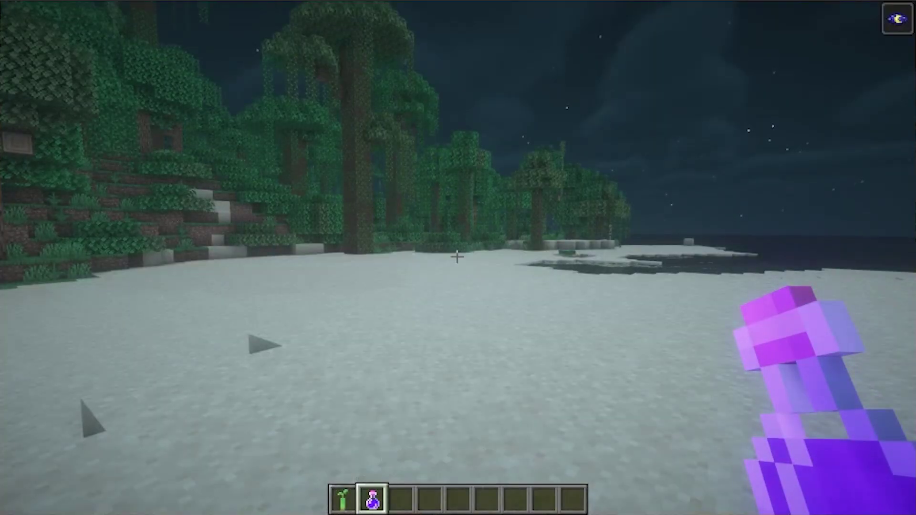
- Set the world's time to 1000 with the /time set command
{"action": "type", "text": "/time"}
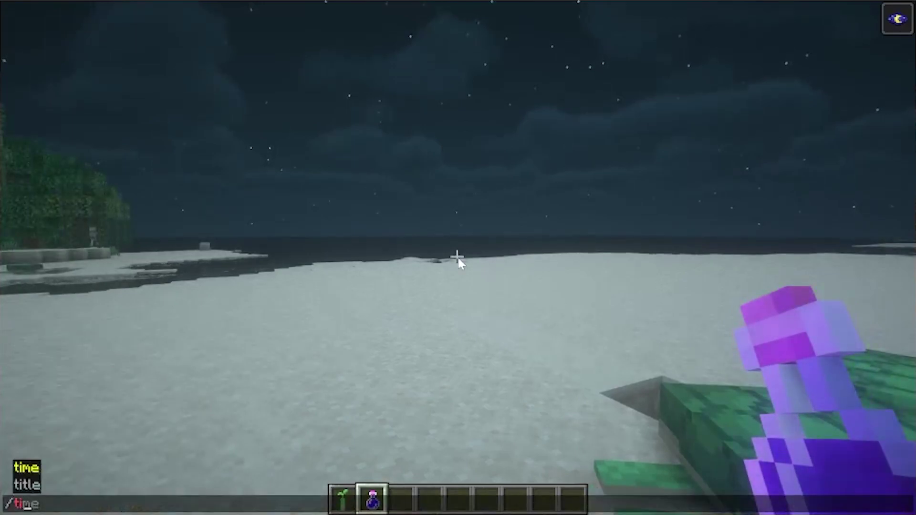
{"action": "type", "text": " set"}
{"action": "key", "text": "Tab"}
{"action": "key", "text": "Return"}
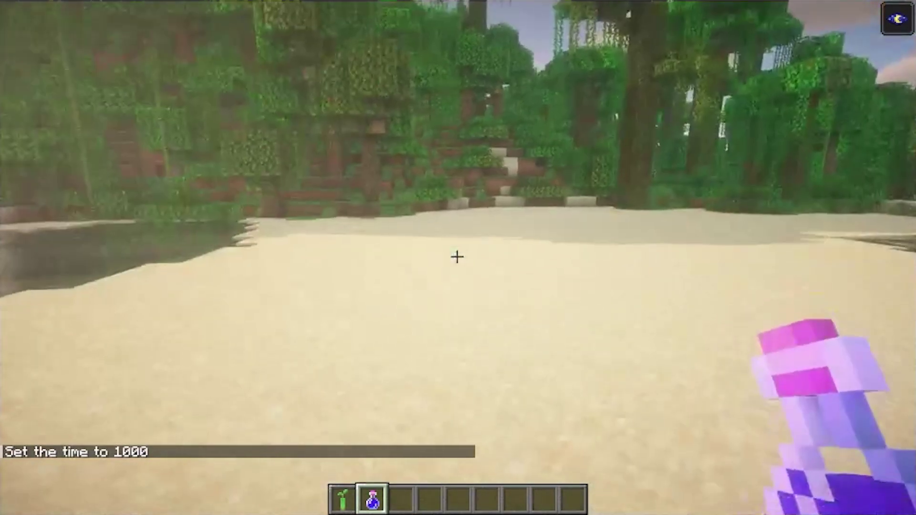
- Walk around the beach with the debug overlay shown to examine the BSL shader's look and frame rate
{"action": "key", "text": "w"}
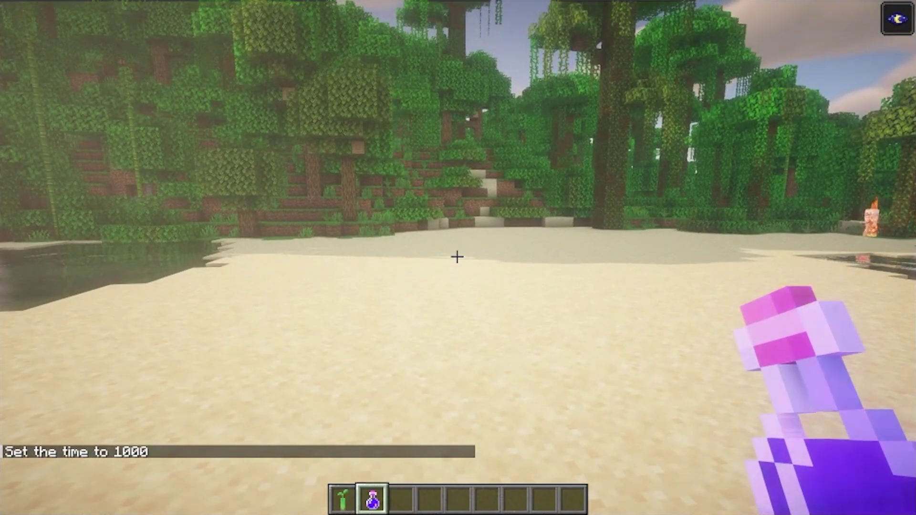
{"action": "key", "text": "F3"}
{"action": "key", "text": "t"}
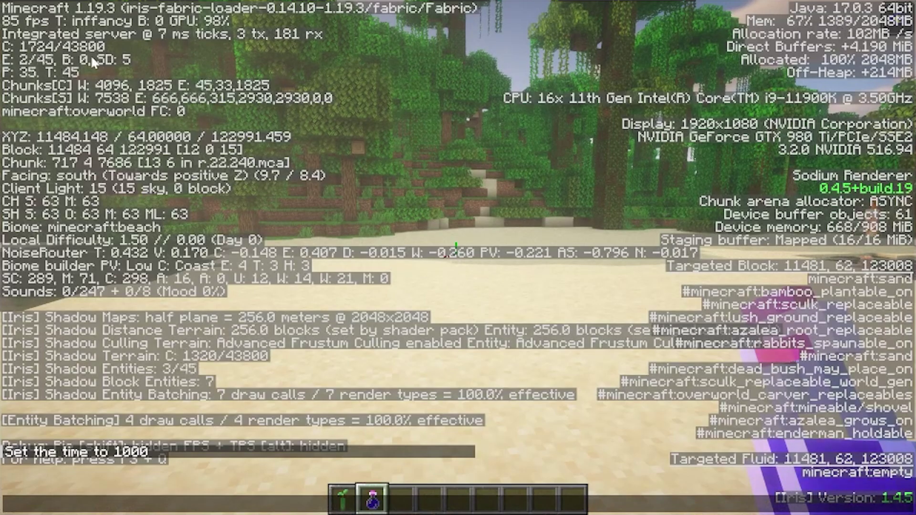
{"action": "key", "text": "Escape"}
{"action": "key", "text": "w"}
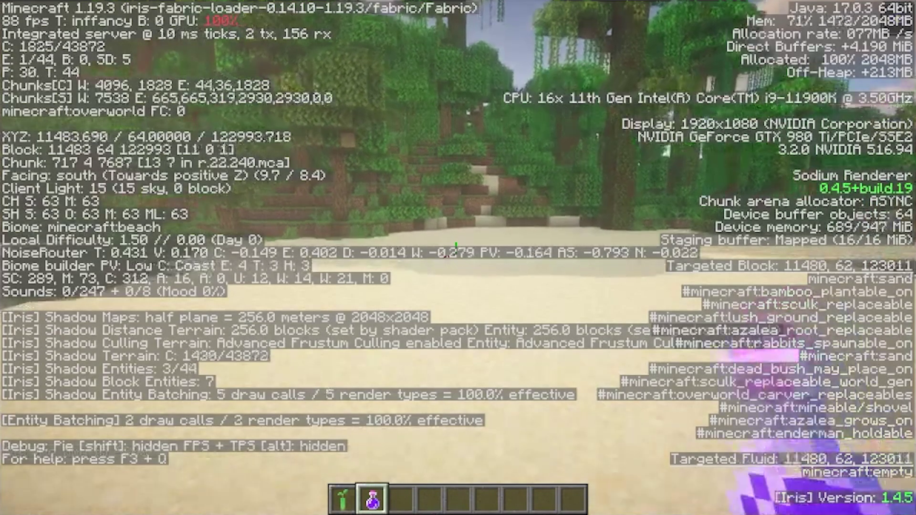
{"action": "key", "text": "d"}
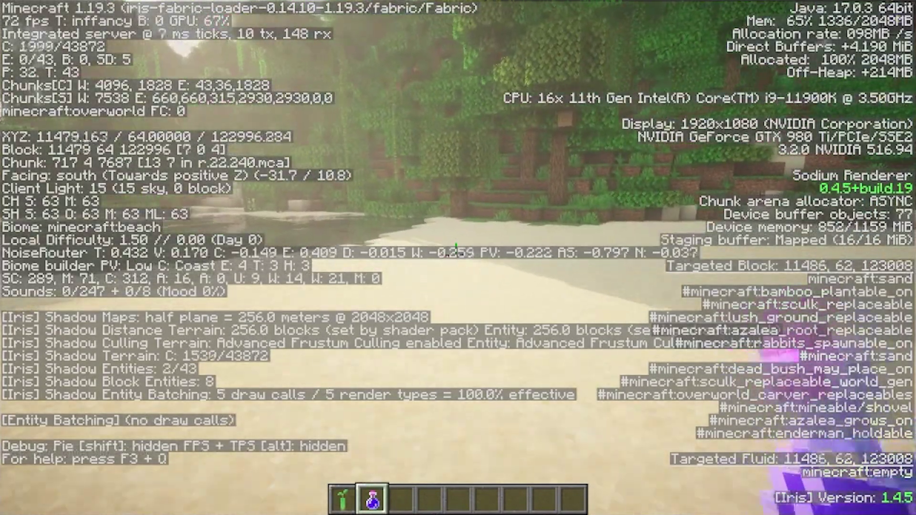
{"action": "key", "text": "w"}
- Open the Shader Packs screen from the in-game video settings and apply MakeUp-UltraFast-8.6g.zip
{"action": "key", "text": "Escape"}
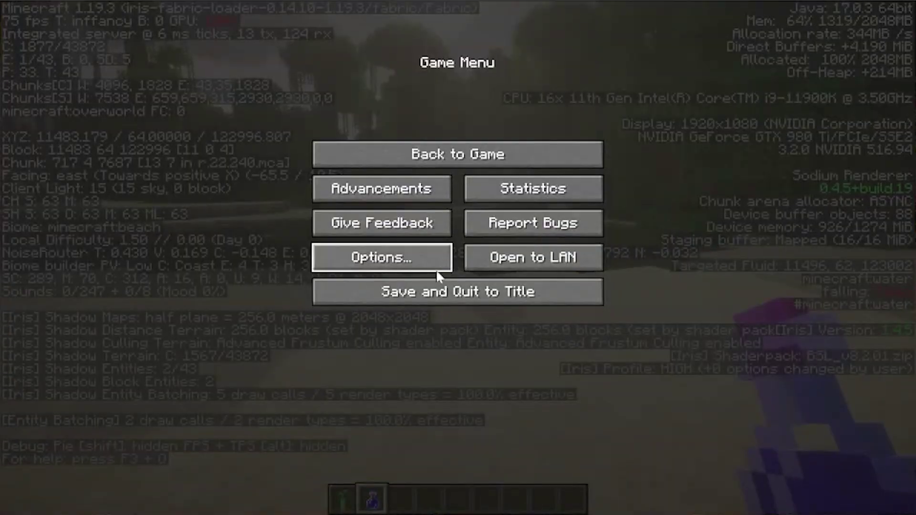
{"action": "left_click", "coordinate": [383, 267]}
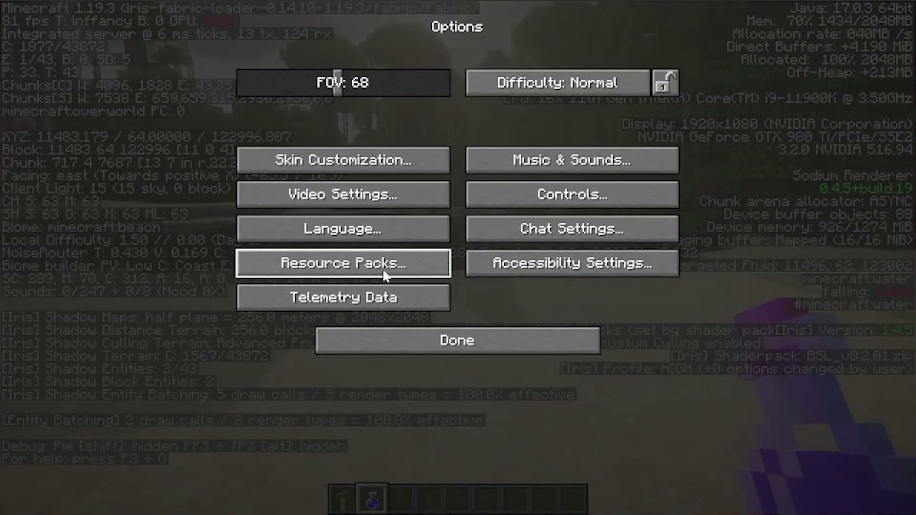
{"action": "left_click", "coordinate": [344, 210]}
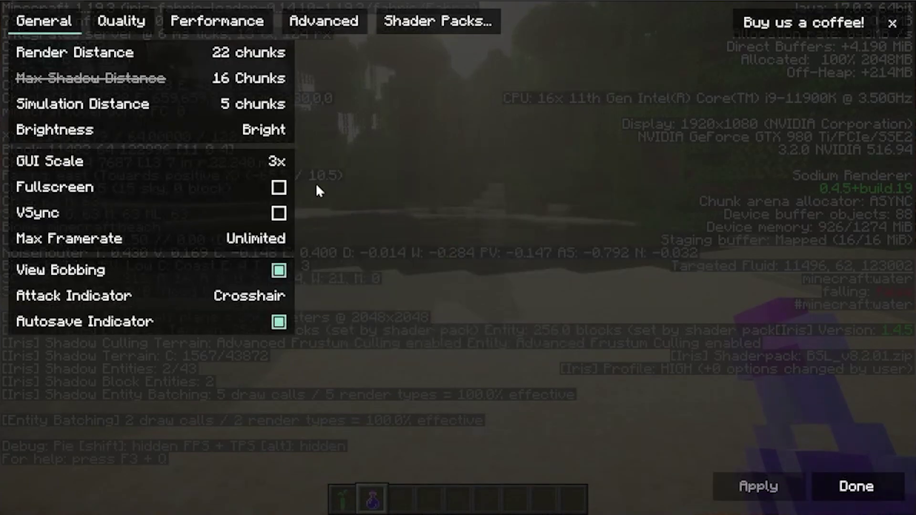
{"action": "left_click", "coordinate": [432, 23]}
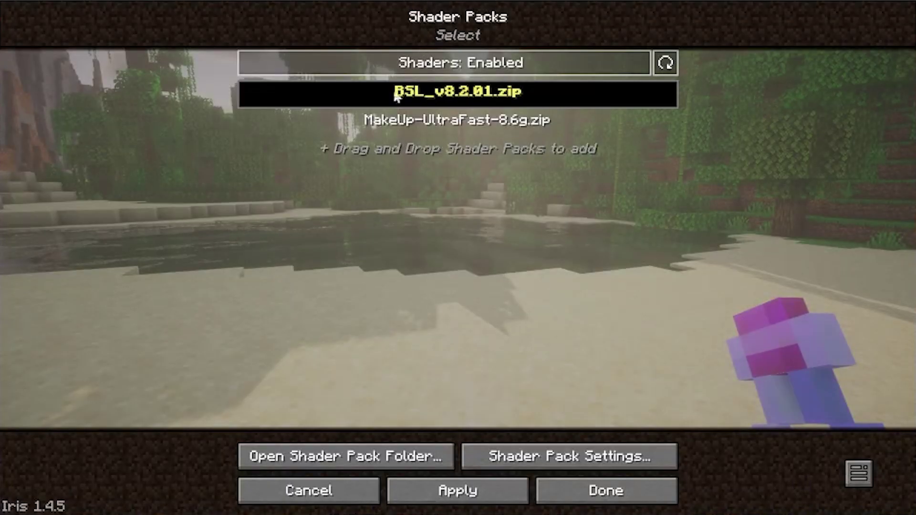
{"action": "left_click", "coordinate": [413, 113]}
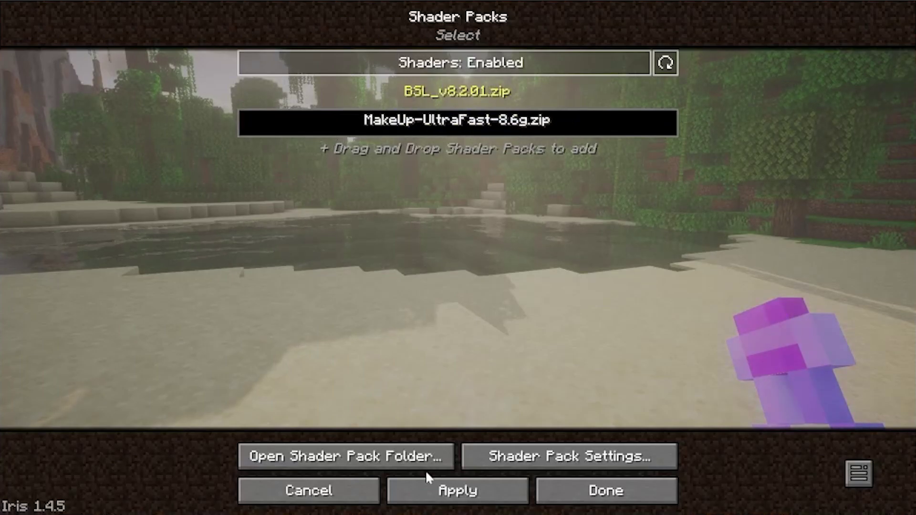
{"action": "left_click", "coordinate": [475, 491]}
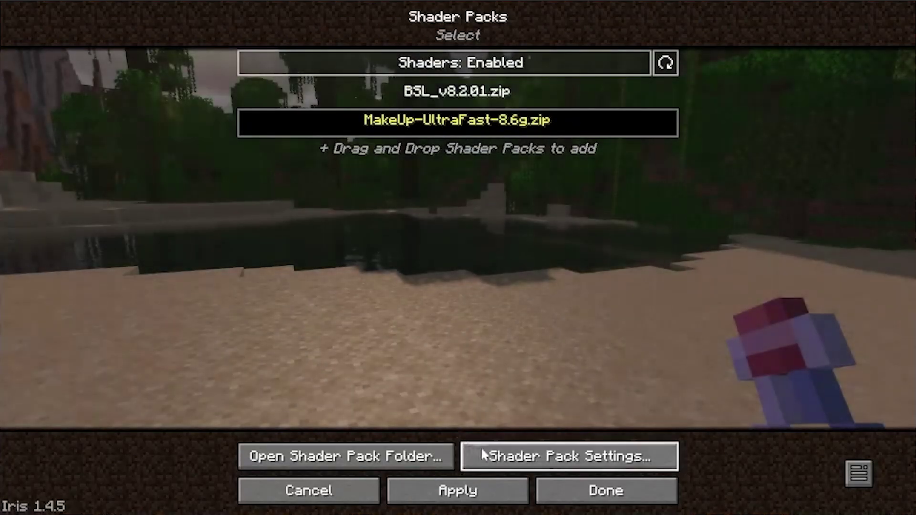
- Set the MakeUp-UltraFast-8.6g.zip profile to Low in its shader pack settings and return to the world
{"action": "left_click", "coordinate": [493, 451]}
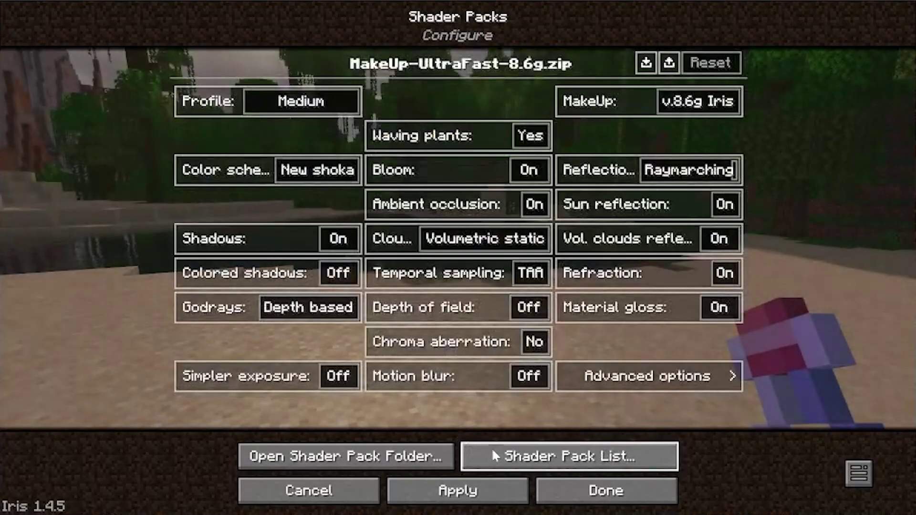
{"action": "left_click", "coordinate": [265, 110]}
{"action": "left_click", "coordinate": [264, 111]}
{"action": "left_click", "coordinate": [264, 111]}
{"action": "left_click", "coordinate": [264, 111]}
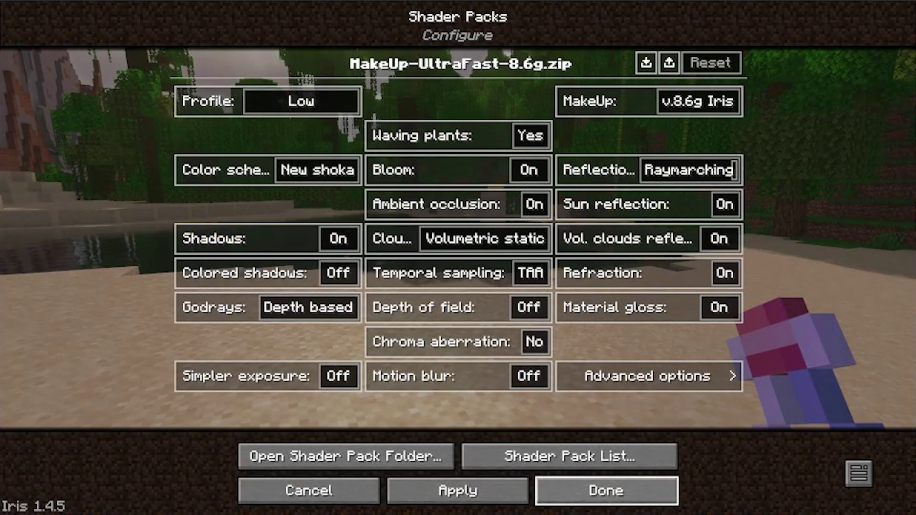
{"action": "left_click", "coordinate": [605, 510]}
{"action": "left_click", "coordinate": [871, 485]}
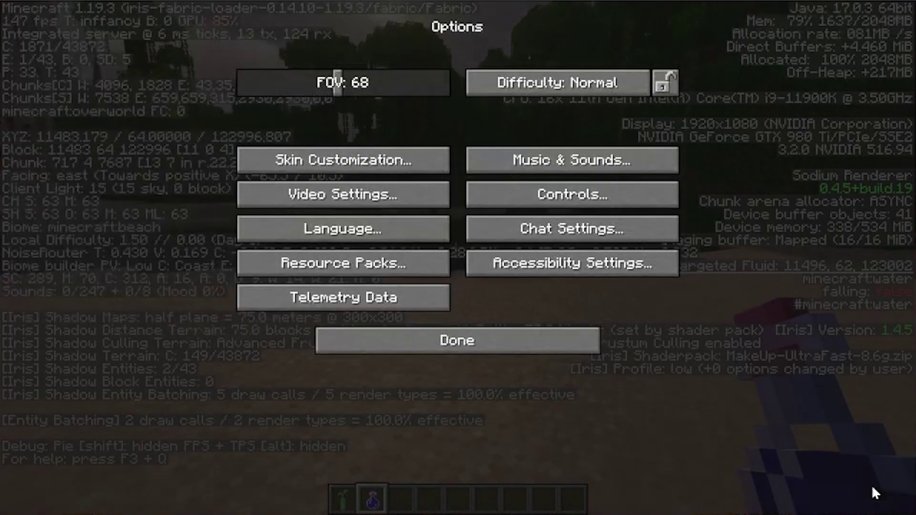
{"action": "key", "text": "Escape"}
- Walk along the beach to examine the Low profile's look and frame rate, and hide the debug overlay
{"action": "key", "text": "w"}
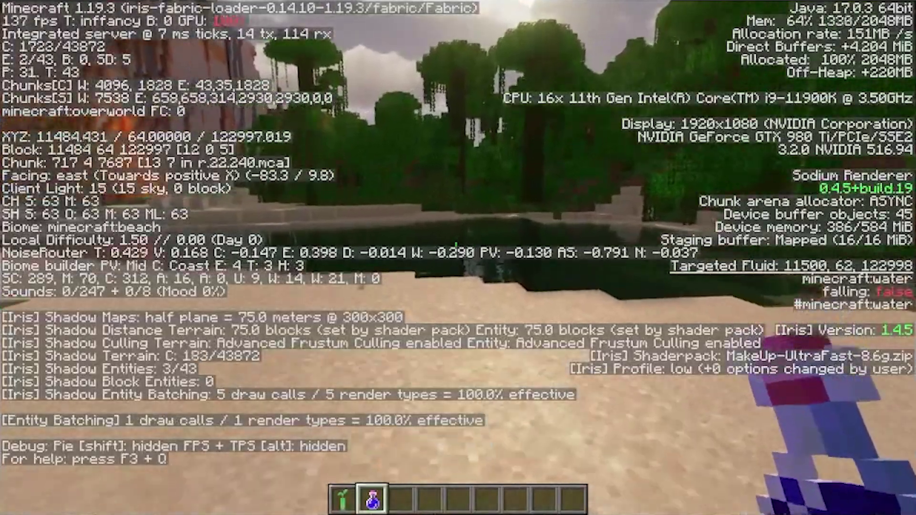
{"action": "key", "text": "w"}
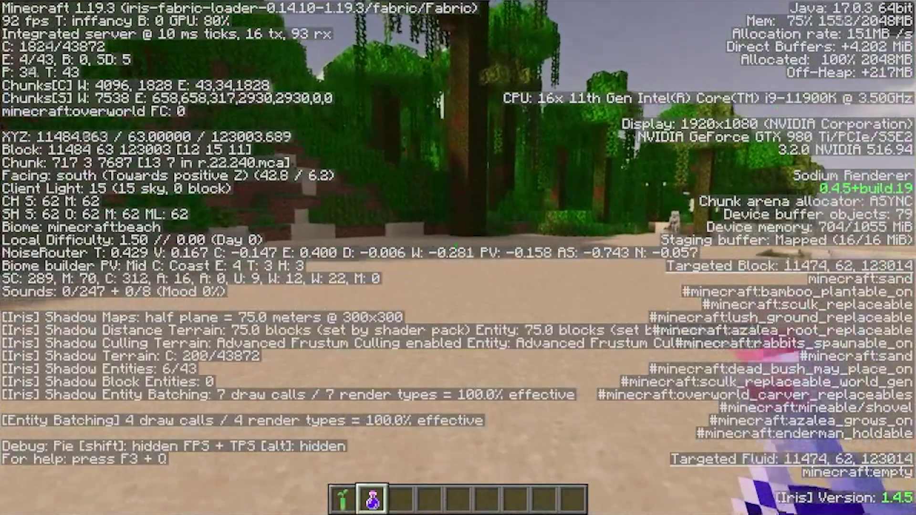
{"action": "key", "text": "w"}
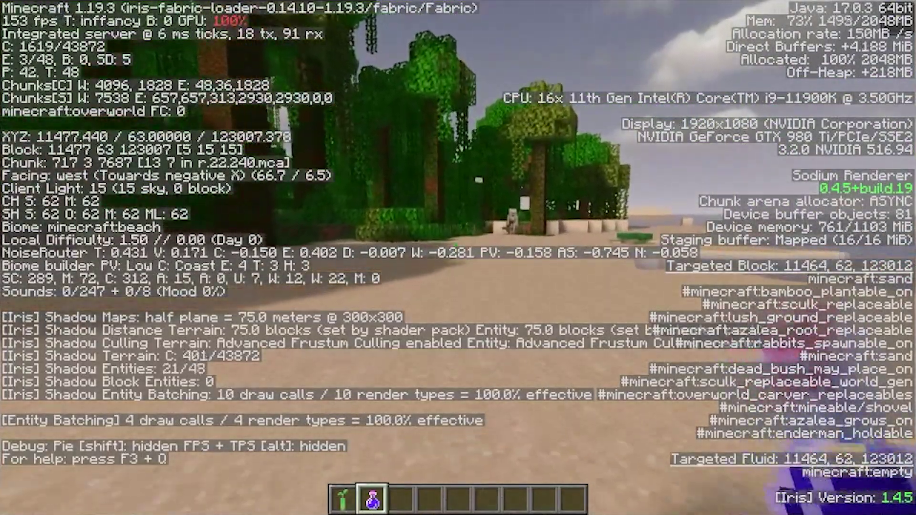
{"action": "key", "text": "w"}
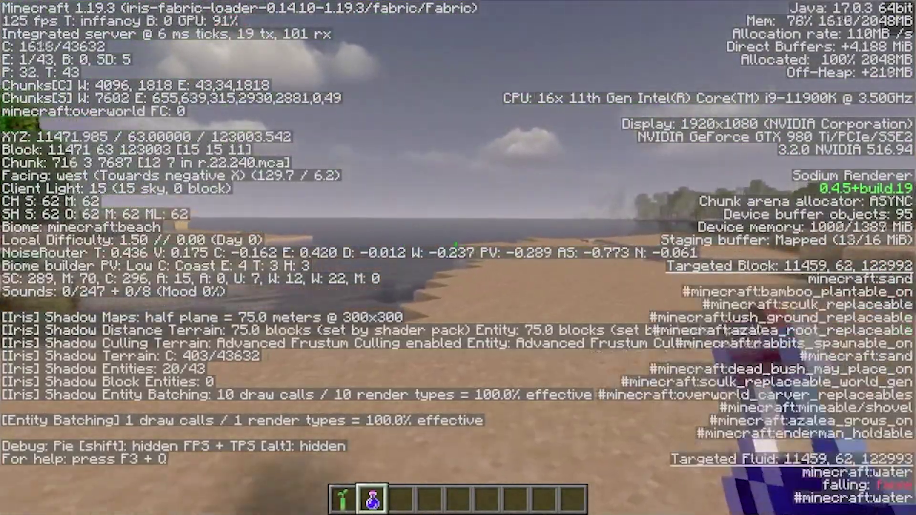
{"action": "key", "text": "F3"}
{"action": "key", "text": "w"}
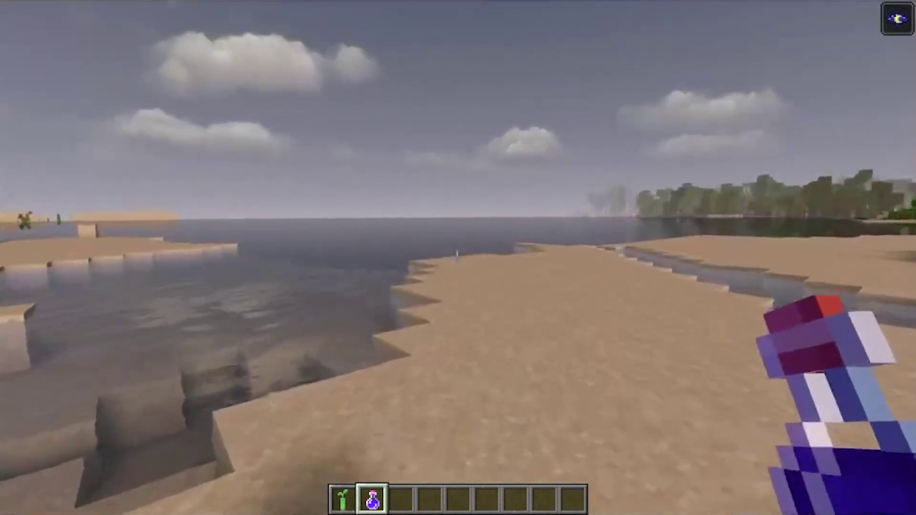
{"action": "key", "text": "w"}
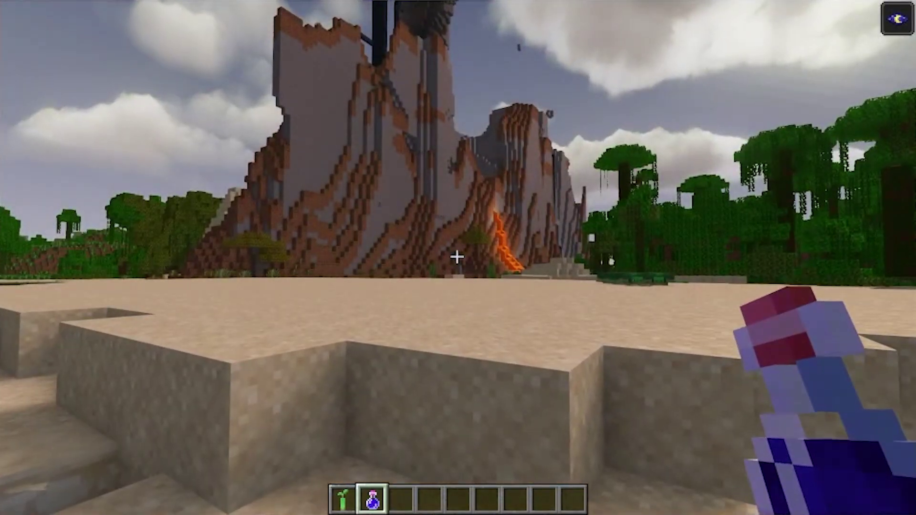
{"action": "key", "text": "w"}
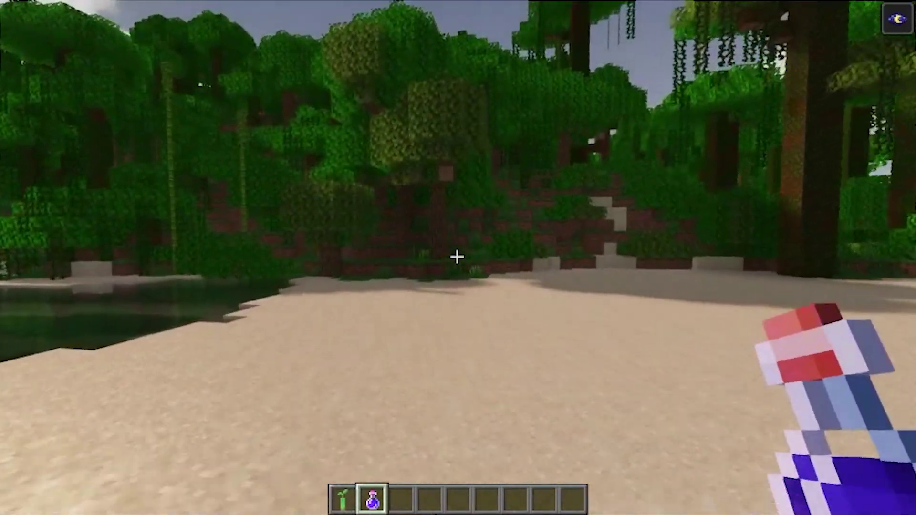
- Set the MakeUp-UltraFast-8.6g.zip profile to Medium in its shader pack settings and return to the world
{"action": "key", "text": "Escape"}
{"action": "left_click", "coordinate": [413, 257]}
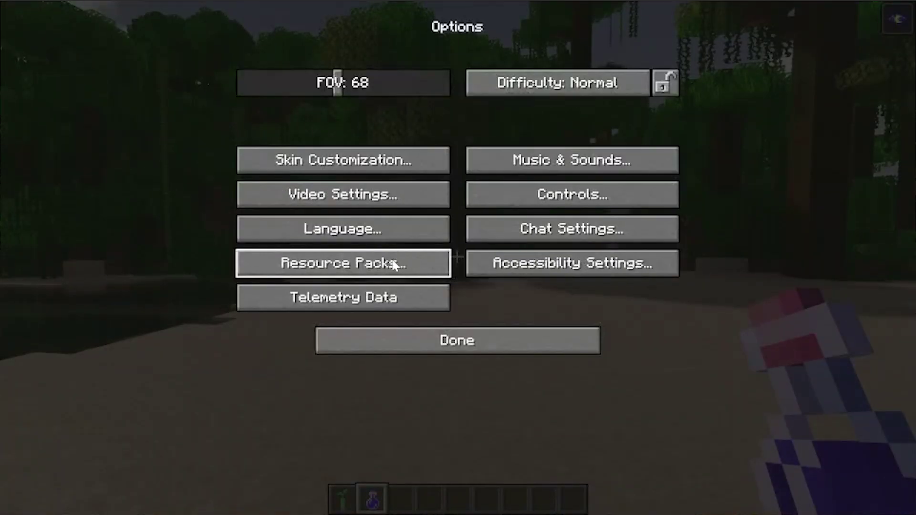
{"action": "left_click", "coordinate": [352, 202]}
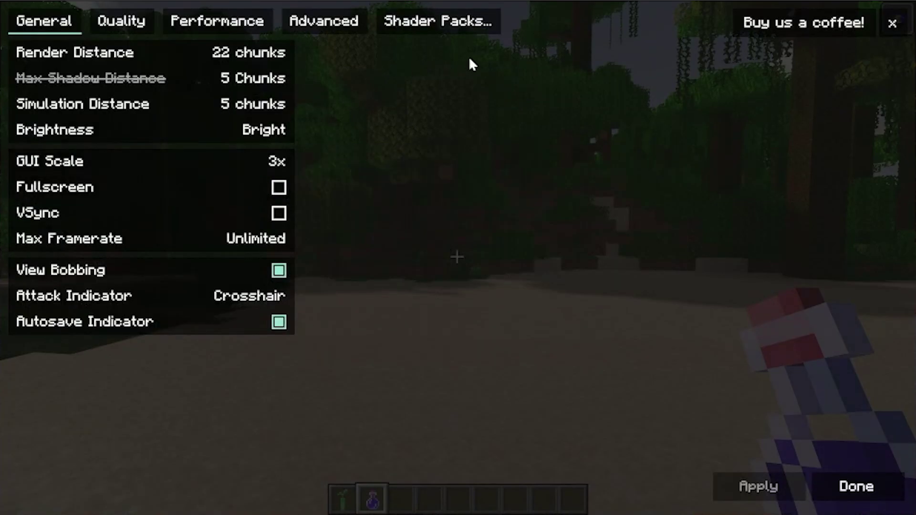
{"action": "left_click", "coordinate": [435, 19]}
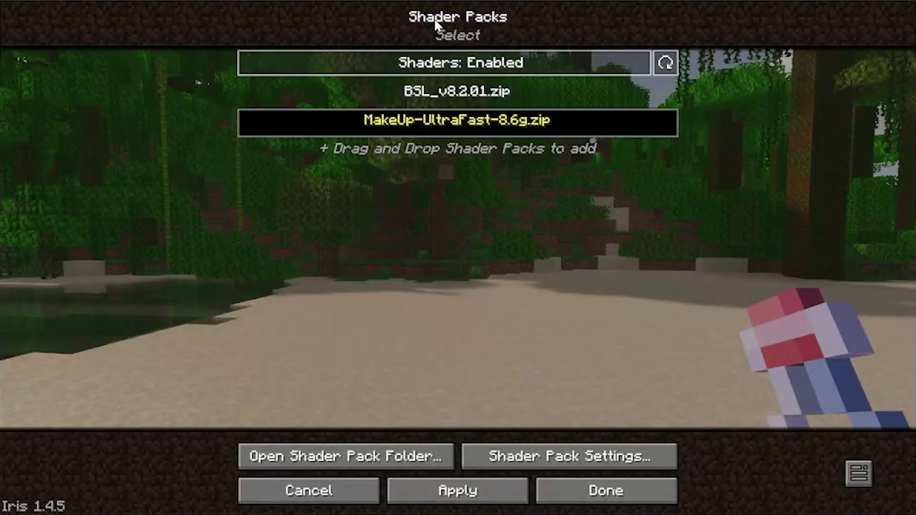
{"action": "left_click", "coordinate": [565, 460]}
{"action": "left_click", "coordinate": [298, 101]}
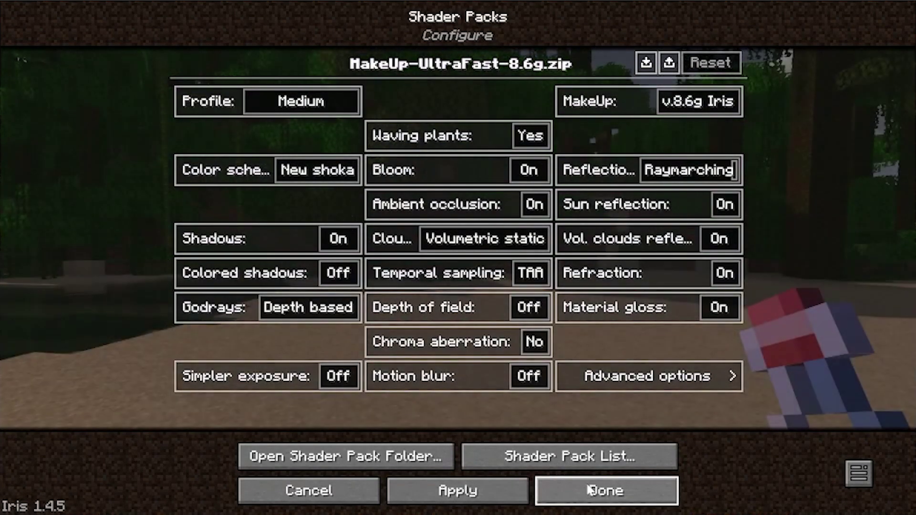
{"action": "left_click", "coordinate": [578, 490]}
{"action": "key", "text": "Escape"}
{"action": "key", "text": "e"}
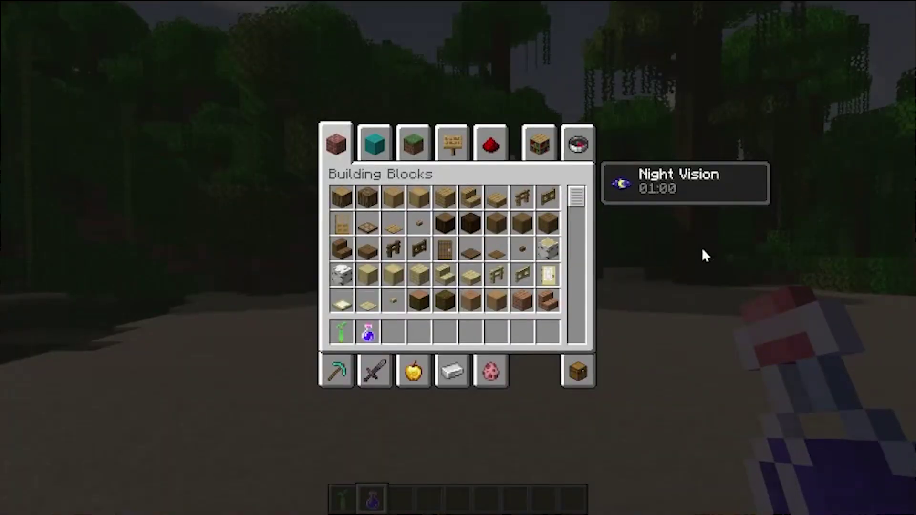
{"action": "key", "text": "e"}
- Walk along the beach to examine the Medium profile's look, briefly showing the debug overlay to check the frame rate
{"action": "key", "text": "w"}
{"action": "key", "text": "w"}
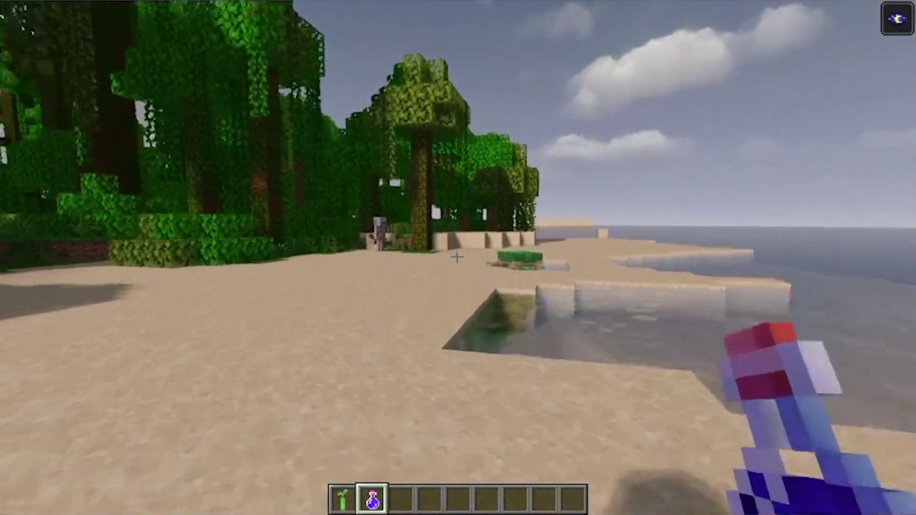
{"action": "key", "text": "w"}
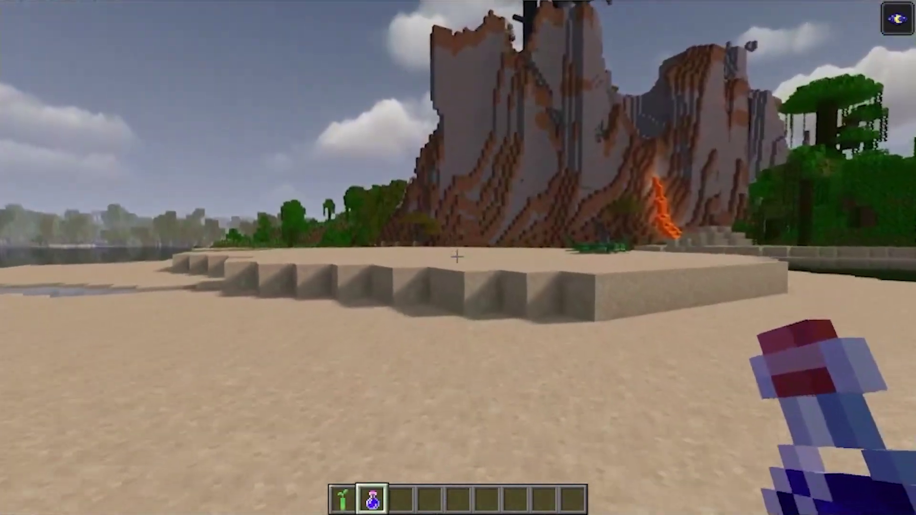
{"action": "key", "text": "w"}
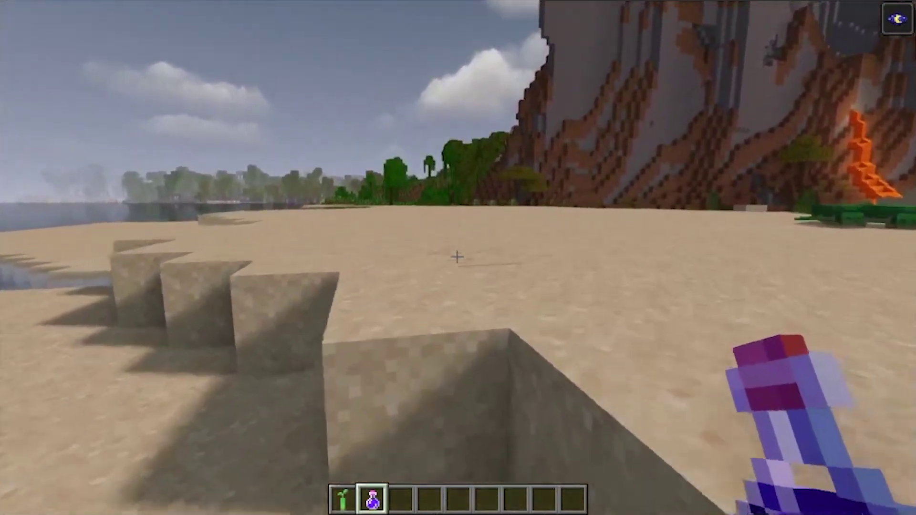
{"action": "key", "text": "w"}
{"action": "key", "text": "w"}
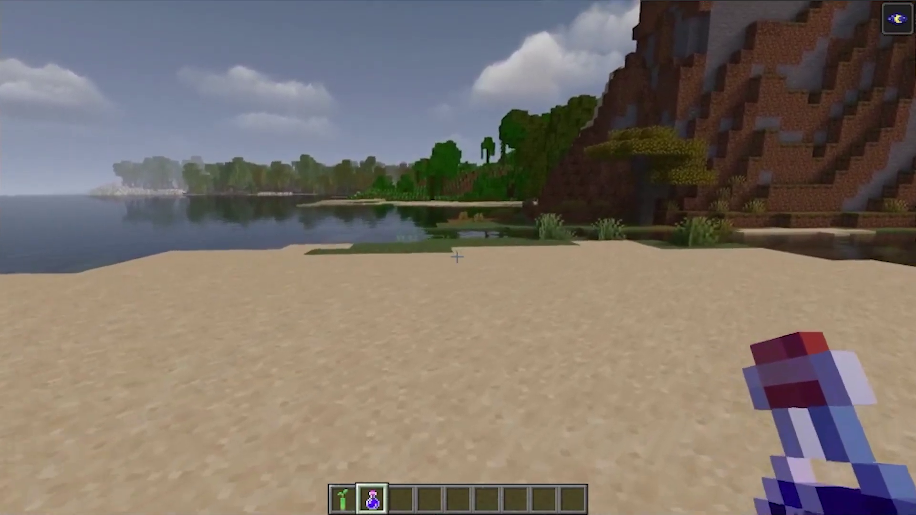
{"action": "key", "text": "w"}
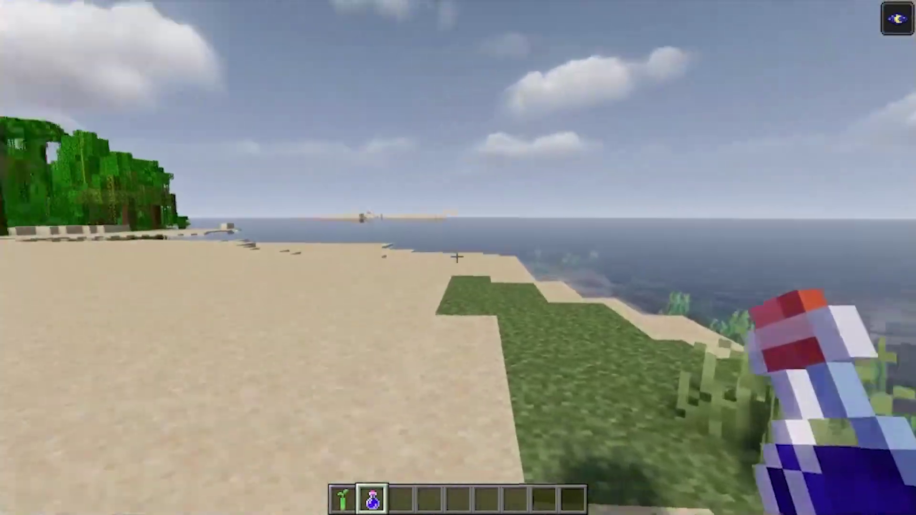
{"action": "key", "text": "w"}
{"action": "key", "text": "F3"}
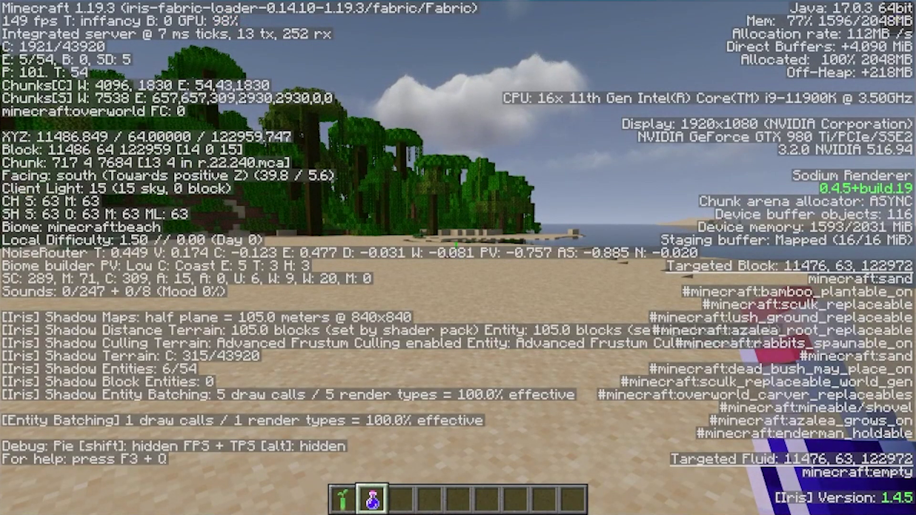
{"action": "key", "text": "F3"}
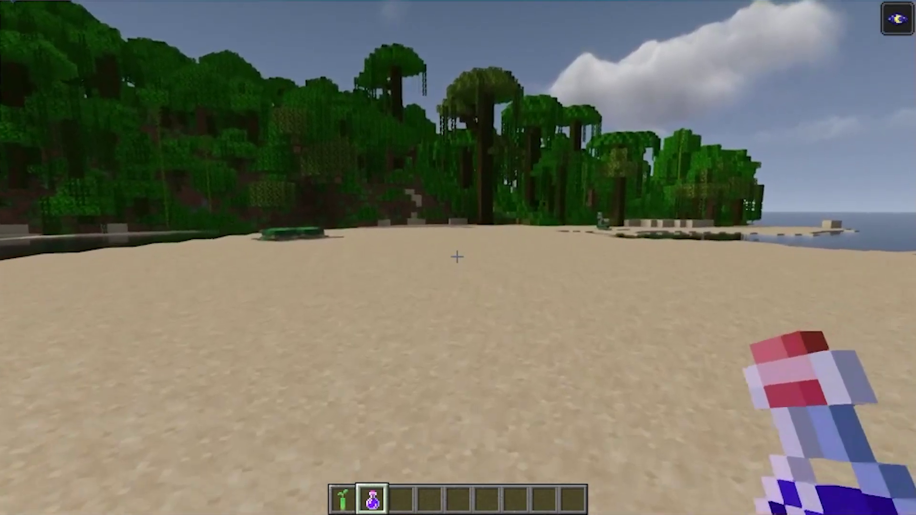
{"action": "key", "text": "w"}
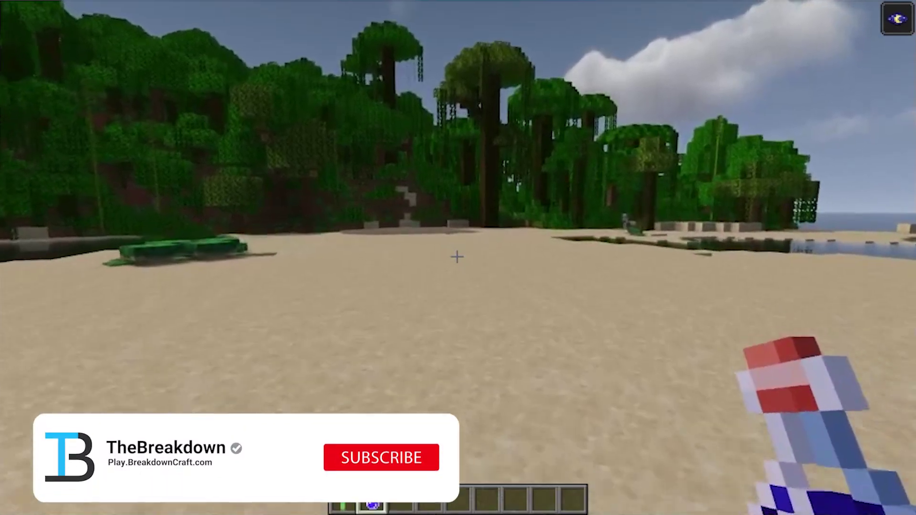
{"action": "key", "text": "w"}
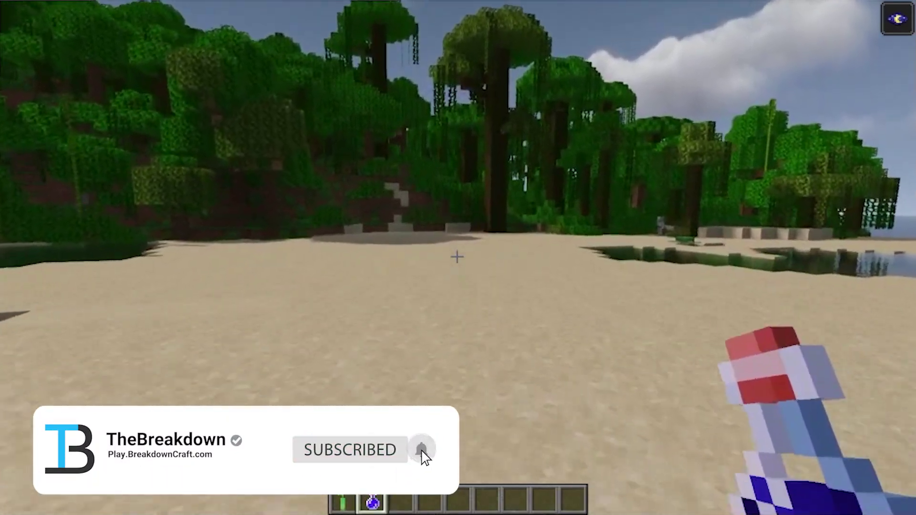